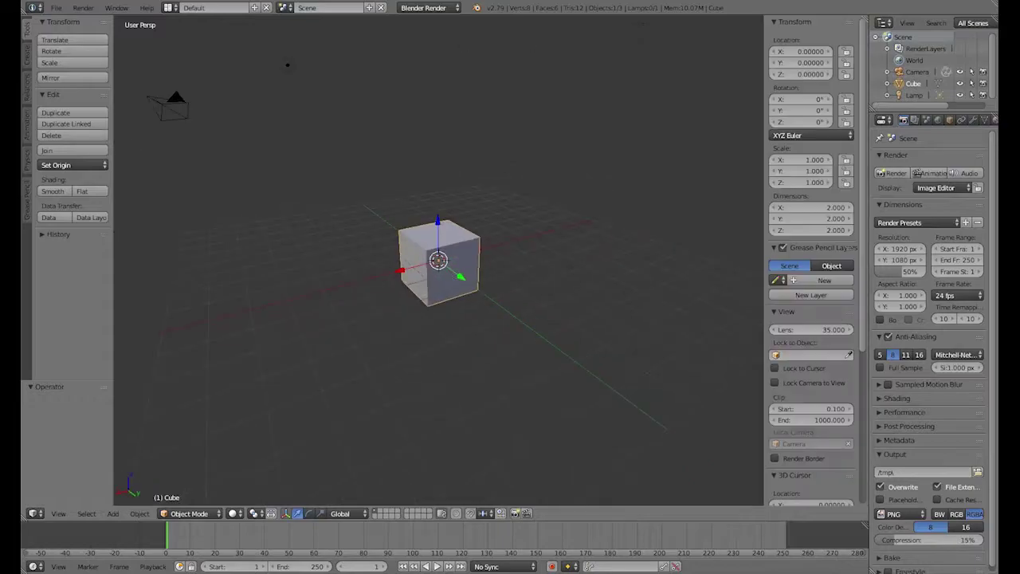
Load shield.png as the viewport background reference image.
scroll(811, 263, down, 3)
scroll(811, 263, down, 3)
click(802, 444)
double_click(192, 298)
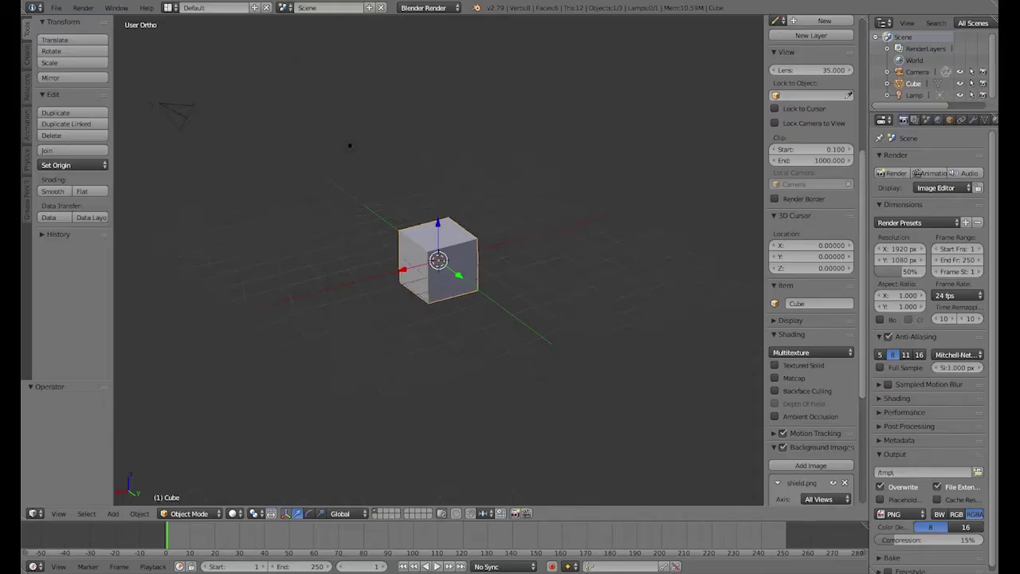
Replace the default cube with a cylinder, scale it to the keg and slide it along X.
key(shift+a)
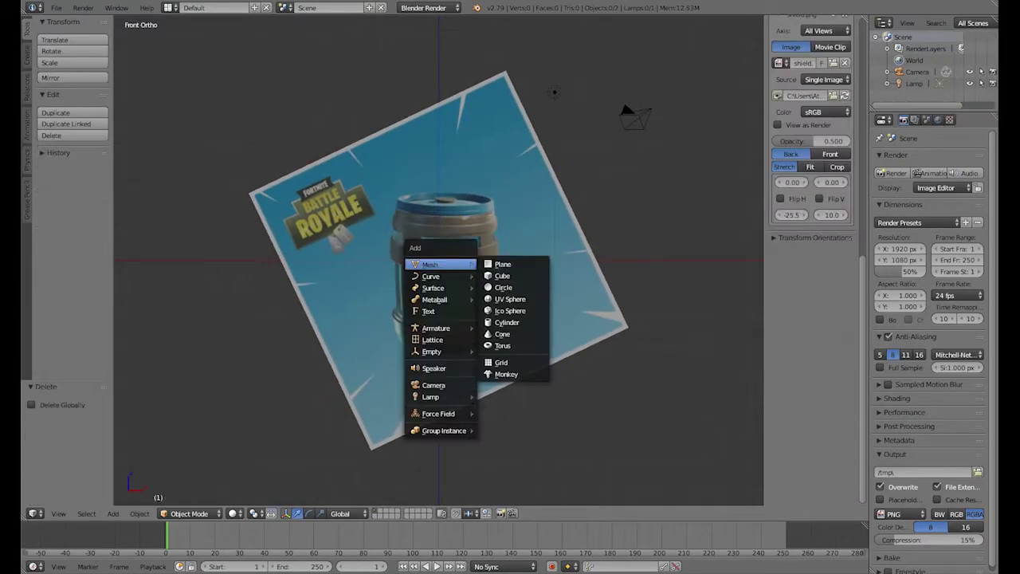
click(510, 333)
key(g)
key(x)
click(550, 261)
key(s)
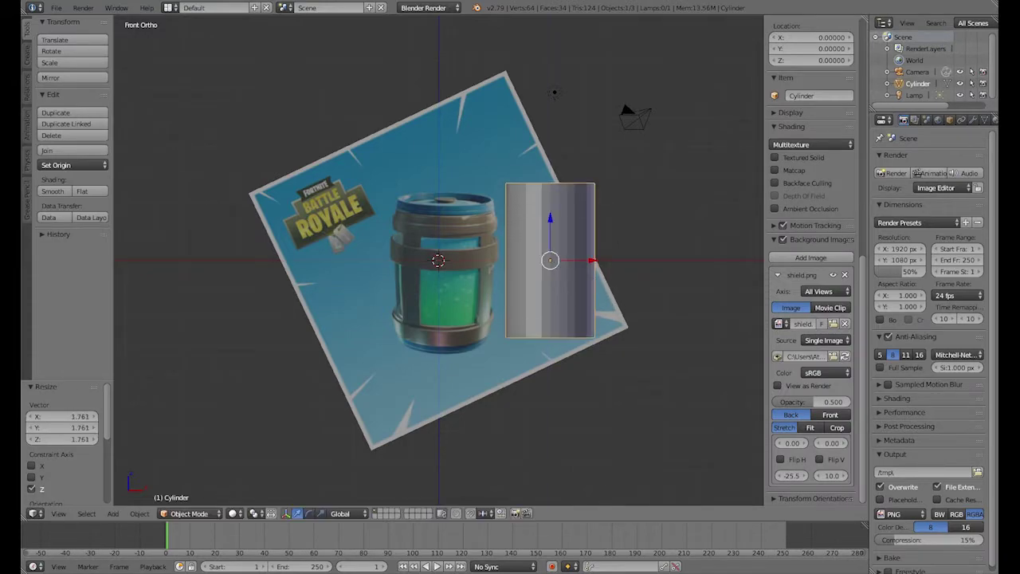
key(s)
key(Return)
key(g)
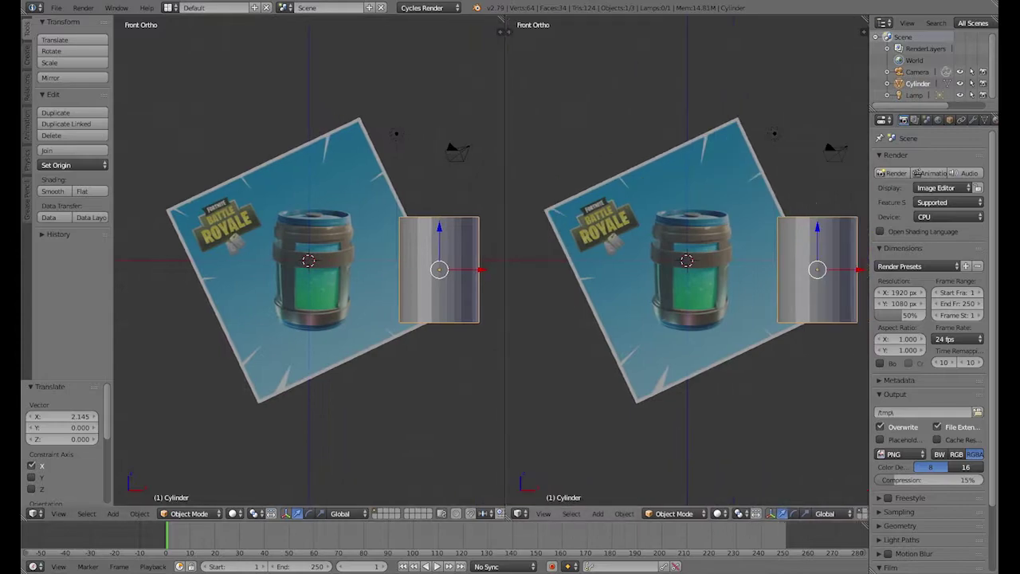
Create a new material on the cylinder in the Node Editor and add a Mix node.
click(519, 513)
click(546, 394)
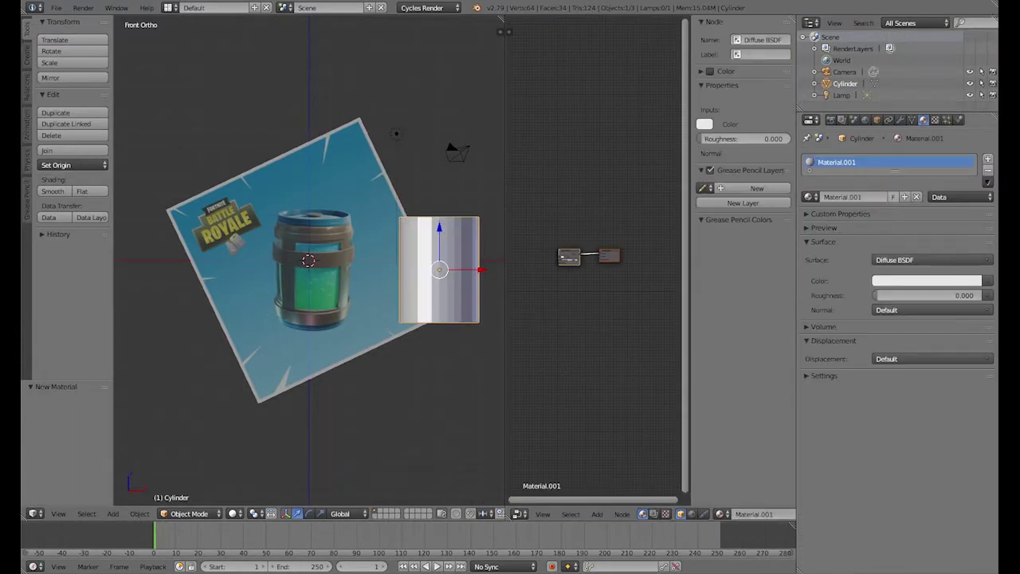
key(shift+a)
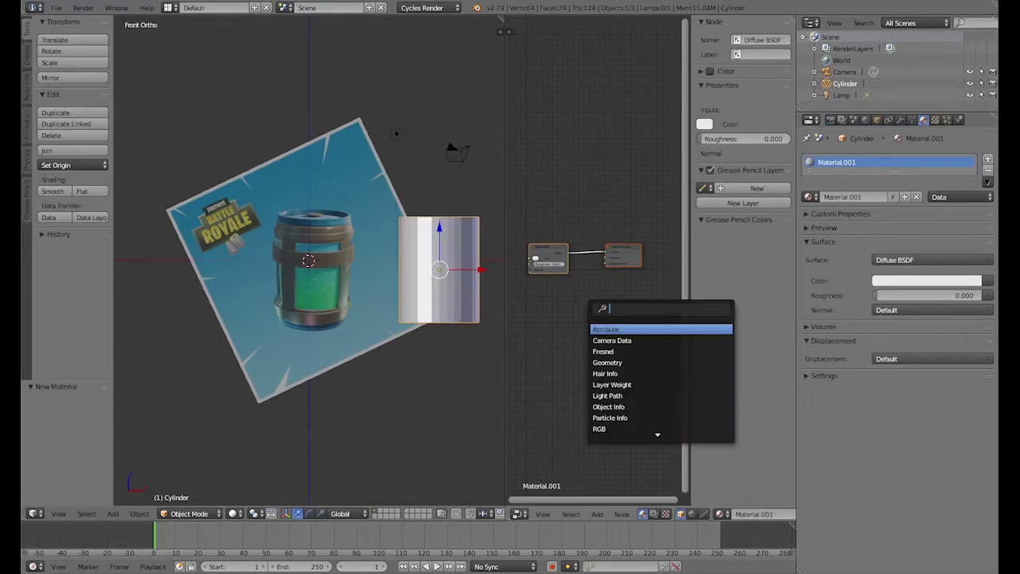
text(mix)
key(Return)
Add a Gradient Texture node and connect the Mix node to the shader colour.
key(shift+a)
text(gradient)
key(Return)
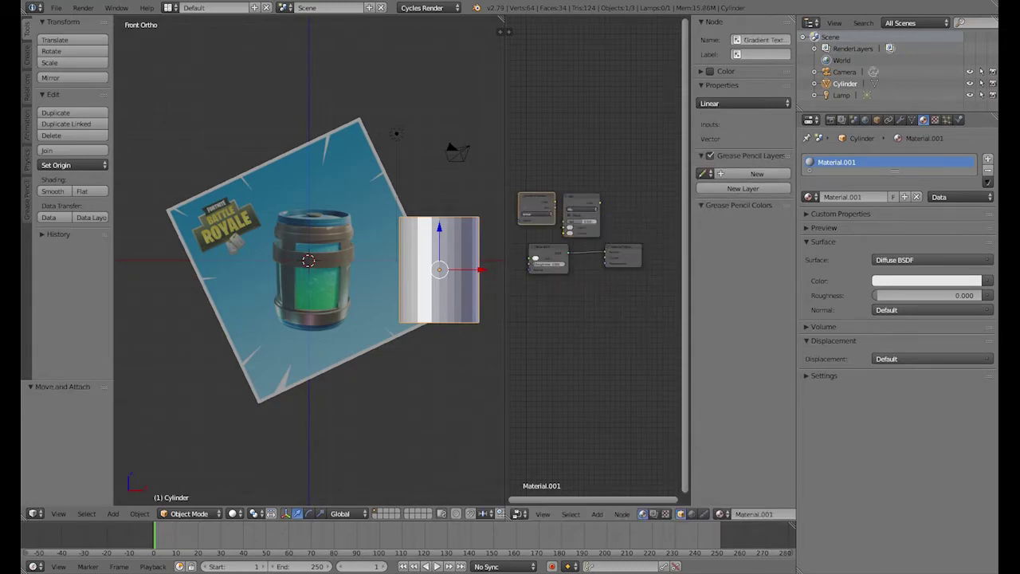
key(f)
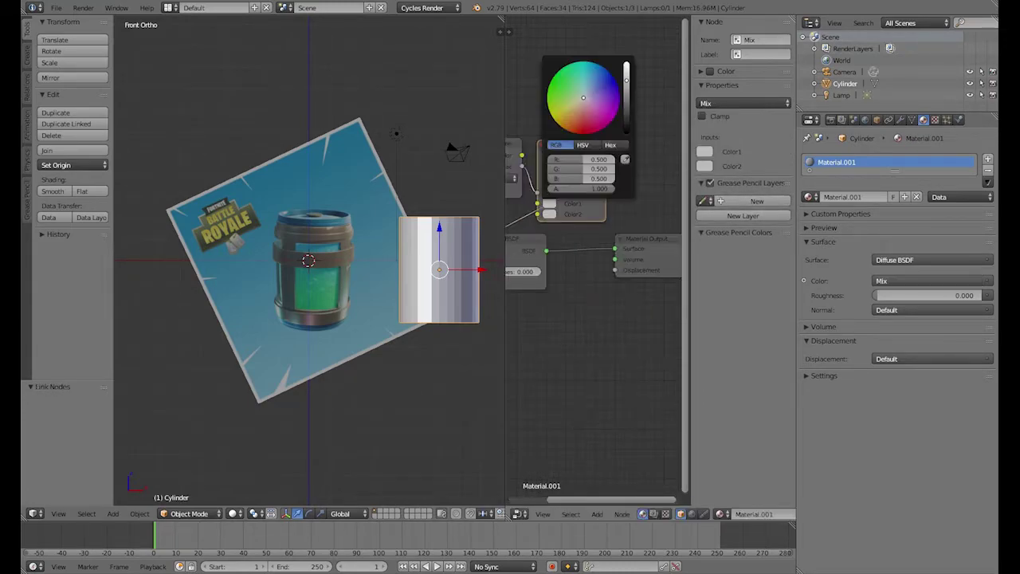
Preview the cyan-green material in rendered shading and view it through the camera.
key(shift+z)
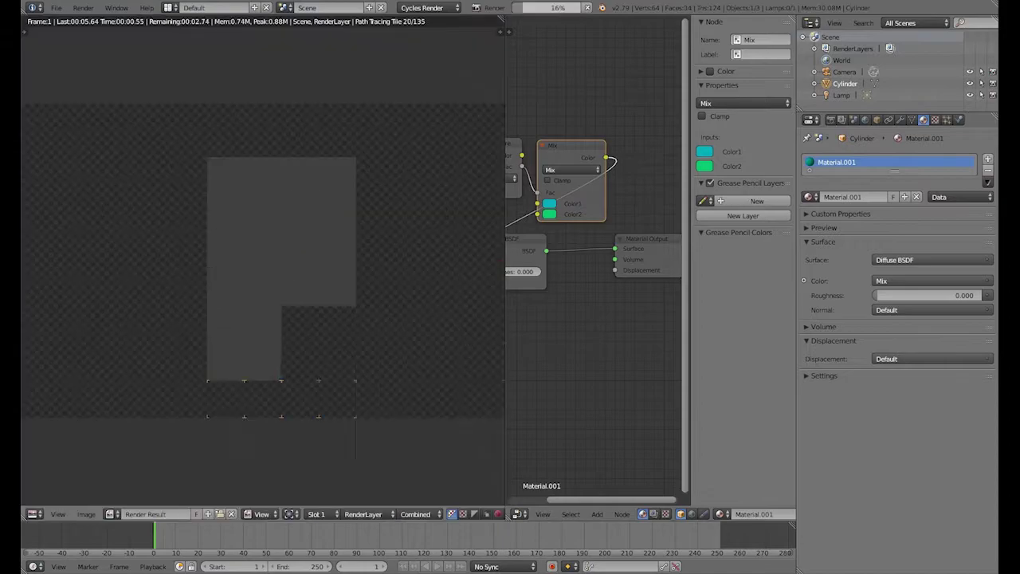
key(KP_0)
key(shift+z)
click(844, 72)
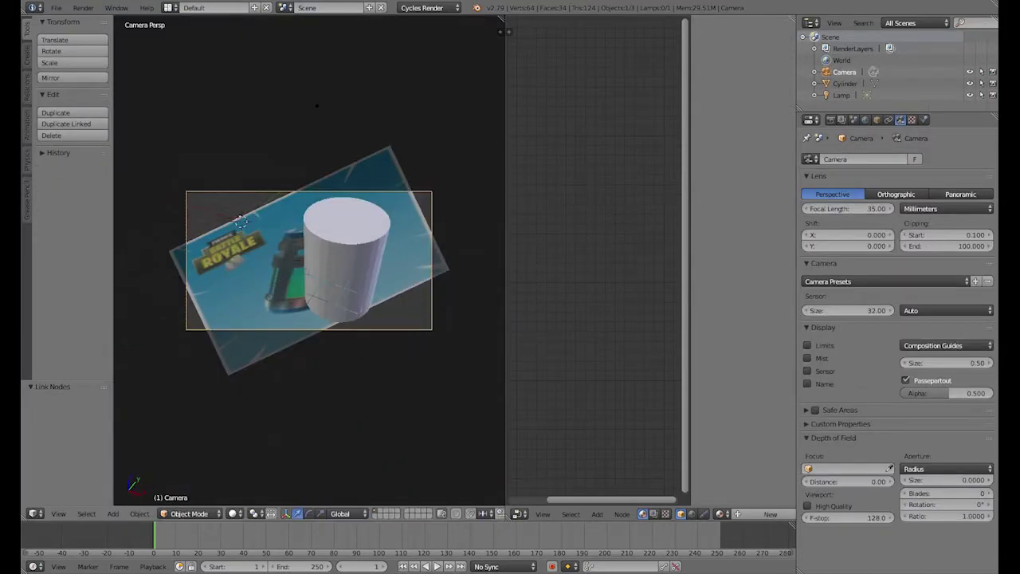
Render a test image of the scene from the camera with F12.
key(F12)
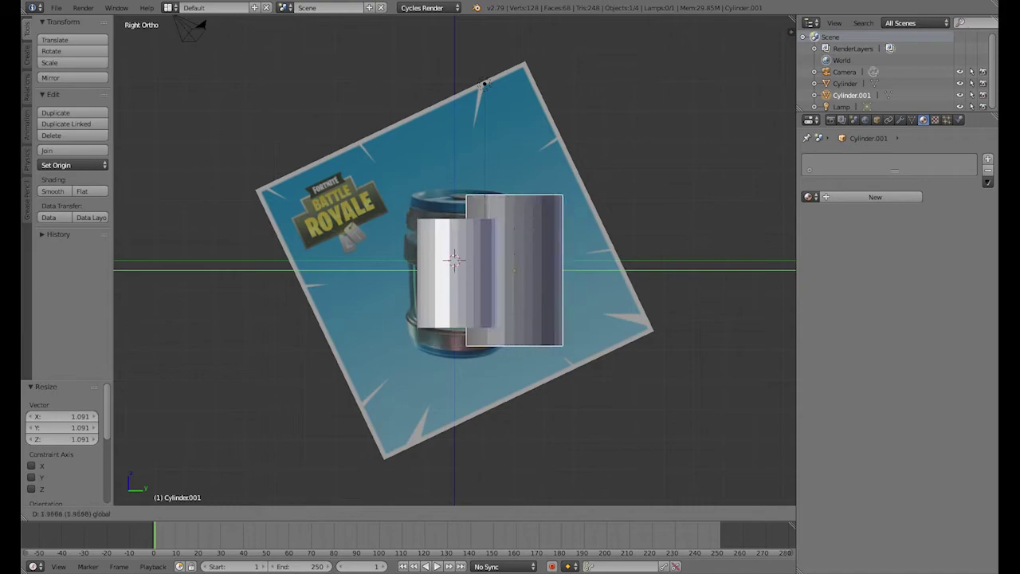
Add a Subdivision Surface modifier and scale the middle edge loop outward into a bulge.
click(776, 352)
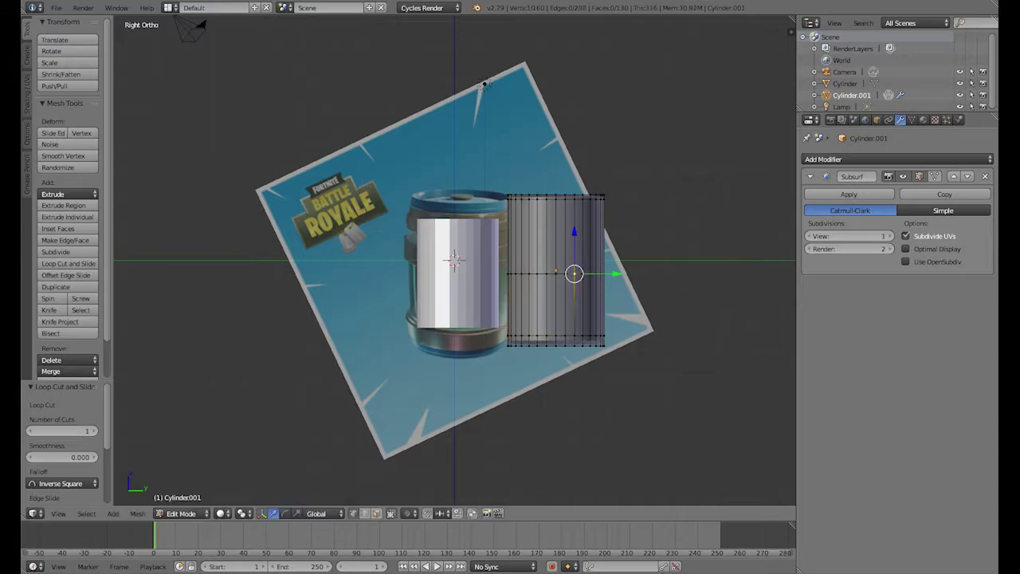
key(s)
click(556, 273)
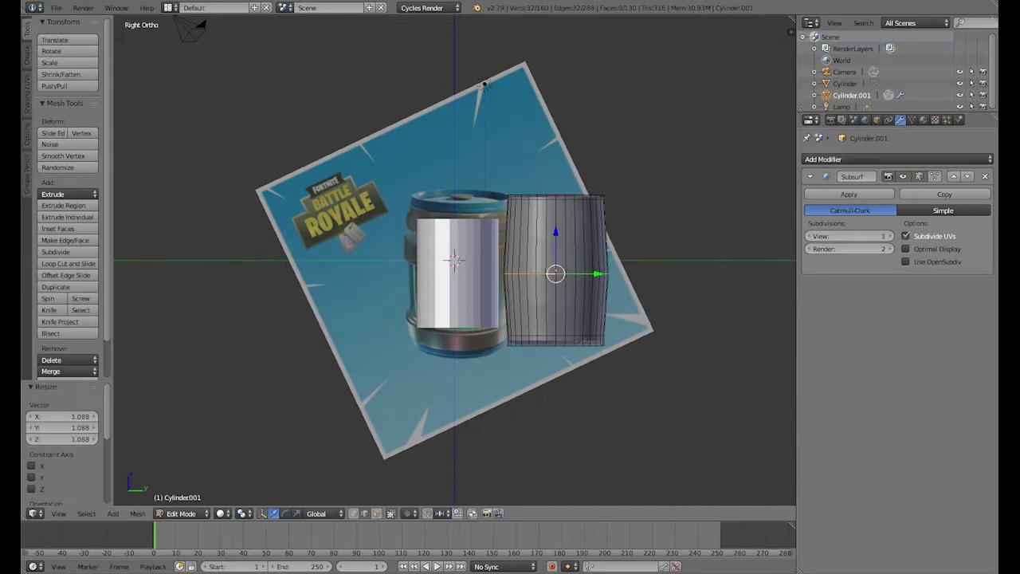
key(Tab)
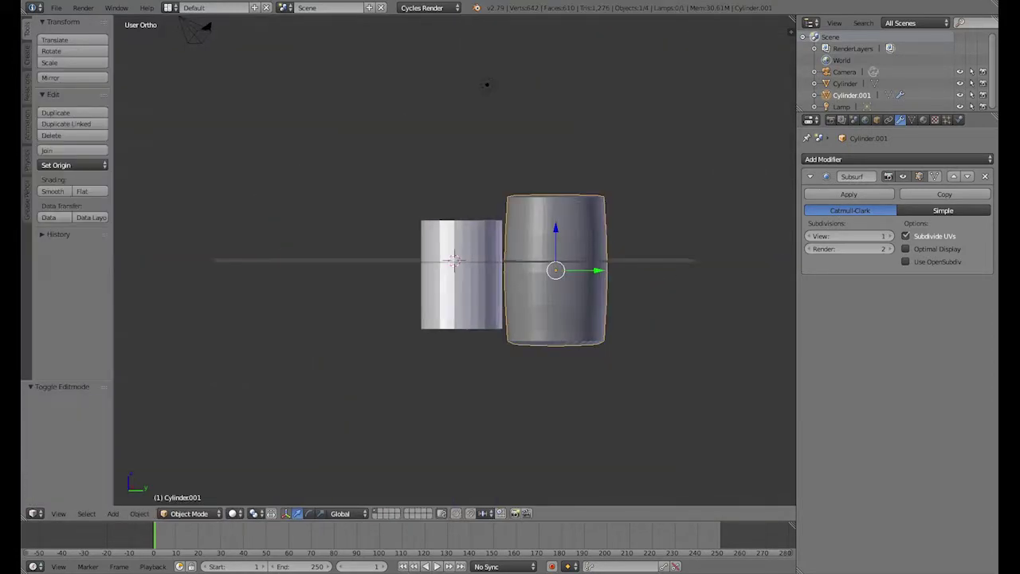
key(Tab)
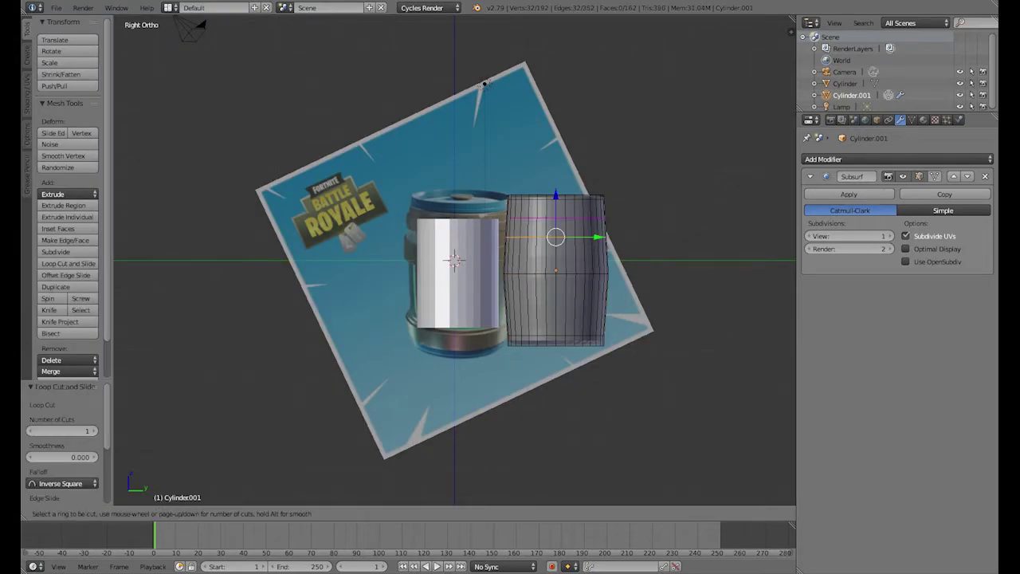
Extrude the selected loop in place and enlarge it into a raised band.
key(e)
right_click(483, 82)
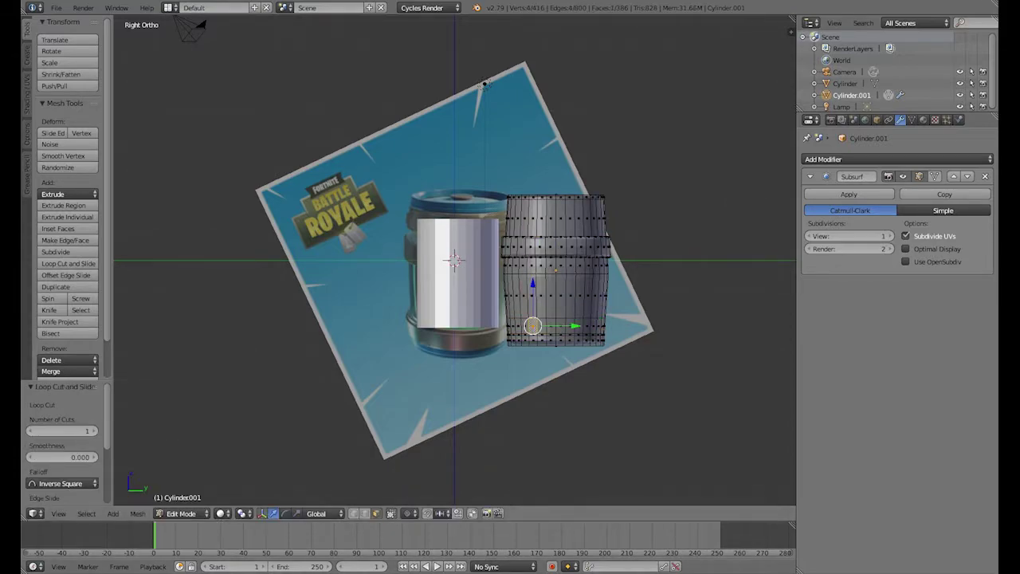
click(550, 323)
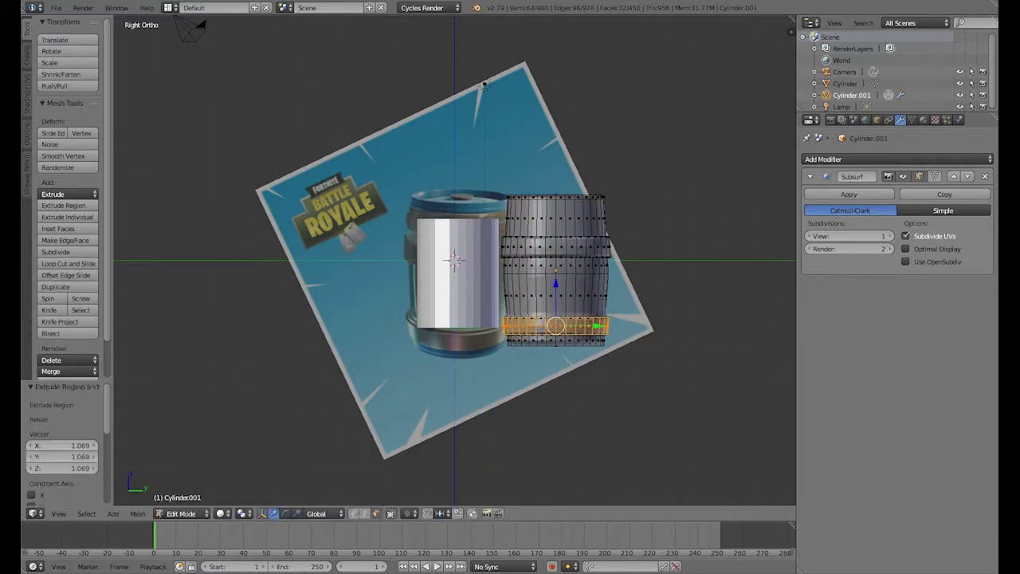
middle_drag(550, 323, 558, 266)
key(shift+a)
key(Escape)
key(Tab)
Add a small cylinder and move it up along Z onto the barrel top.
key(shift+a)
click(610, 289)
key(g)
key(z)
key(Return)
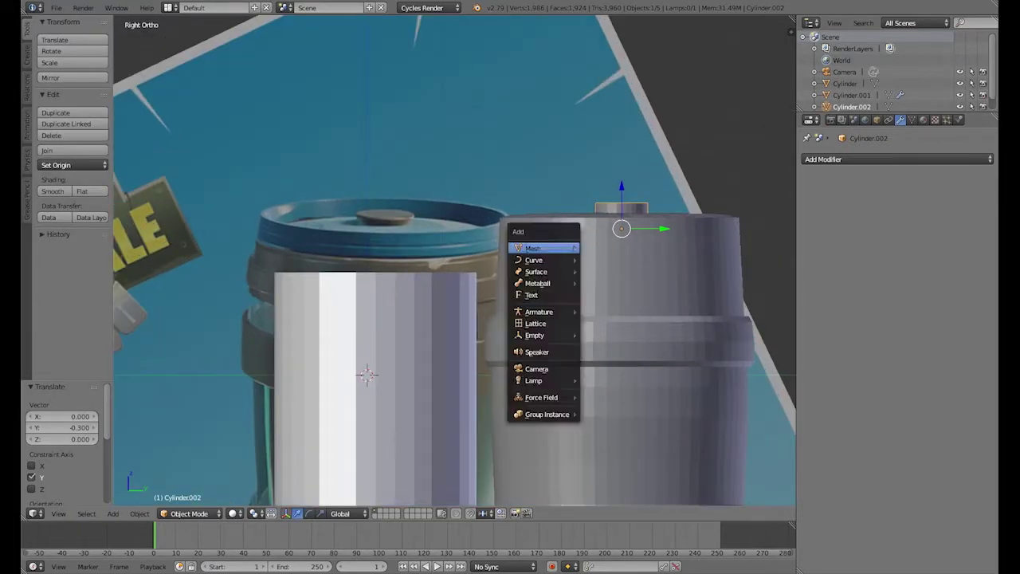
click(530, 246)
Loop-cut near the barrel top, then extrude the upper face ring and shrink it inward.
key(Tab)
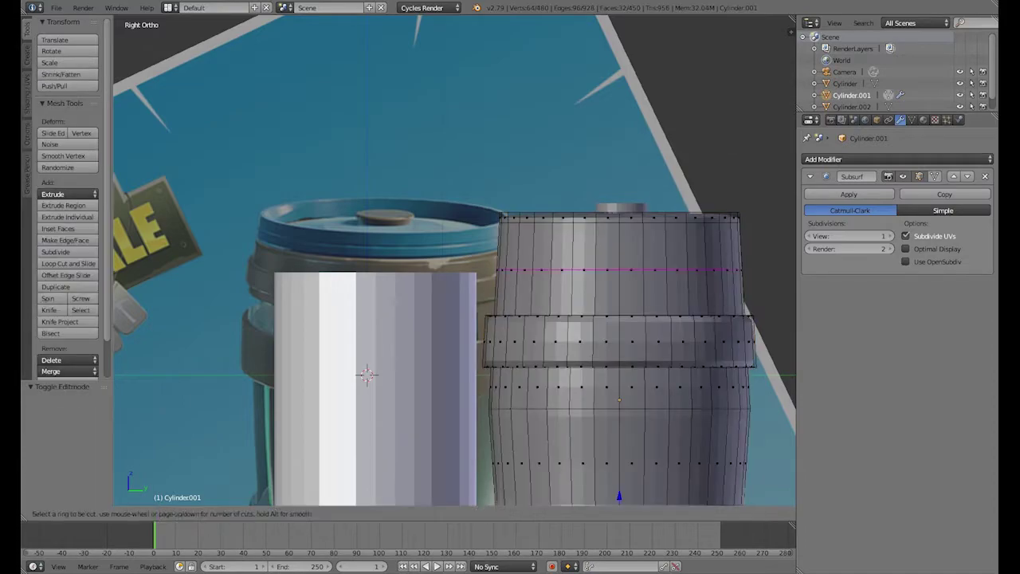
key(ctrl+r)
click(620, 233)
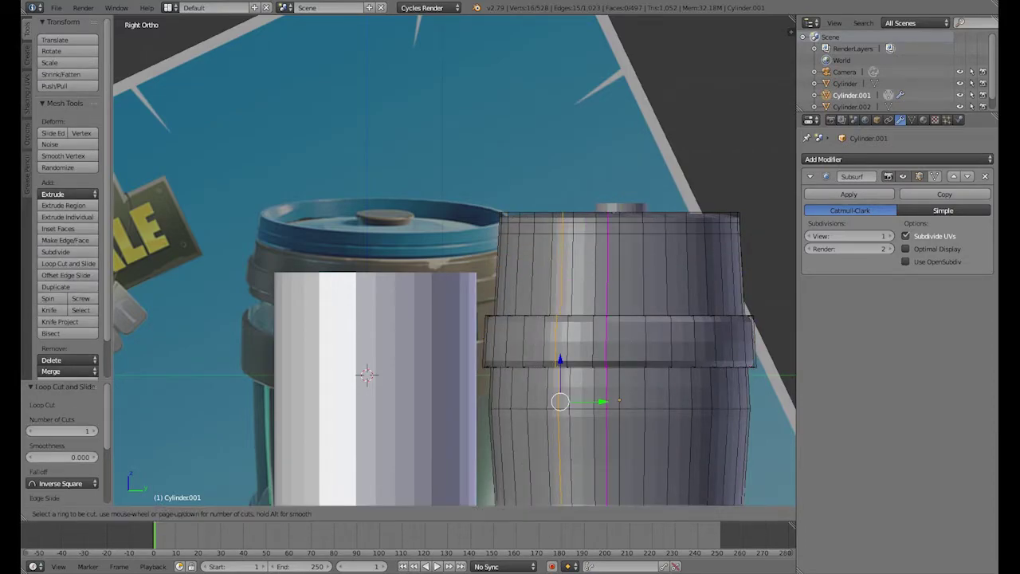
drag(619, 275, 619, 247)
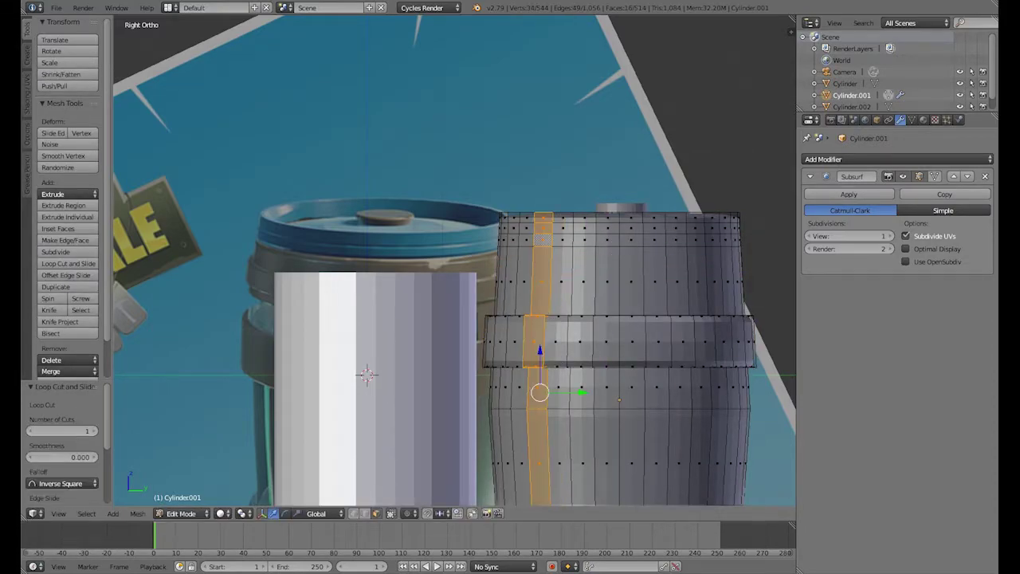
right_click(542, 239)
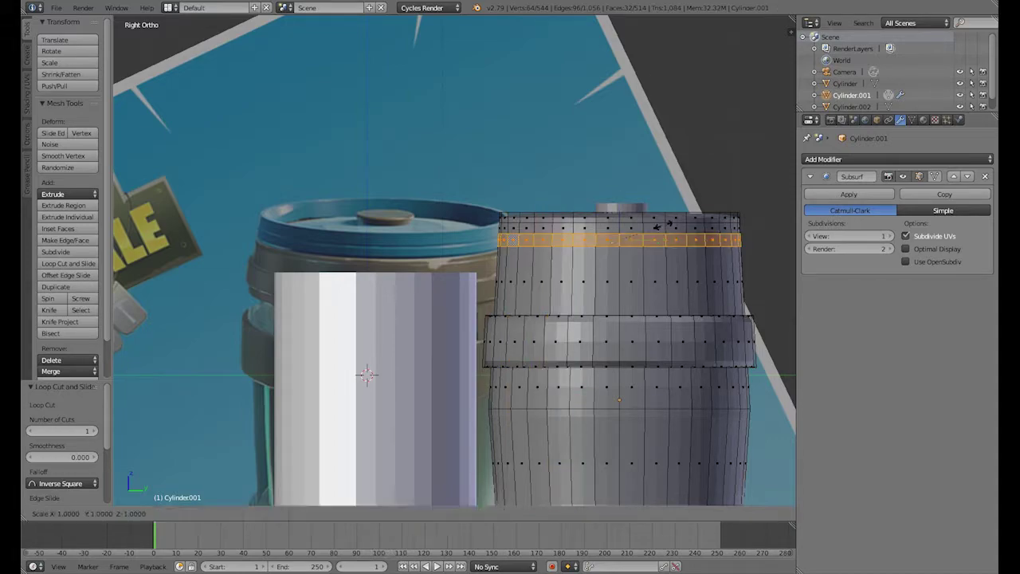
key(e)
key(Escape)
key(s)
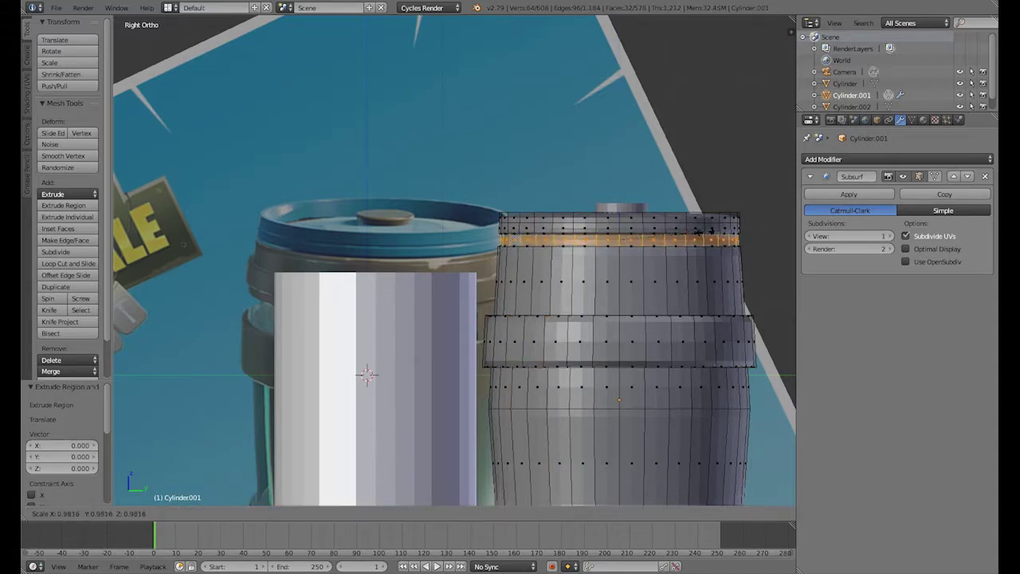
scroll(494, 263, up, 1)
Add another loop cut near the top and inset-extrude the new edge ring.
key(ctrl+r)
key(Return)
key(a)
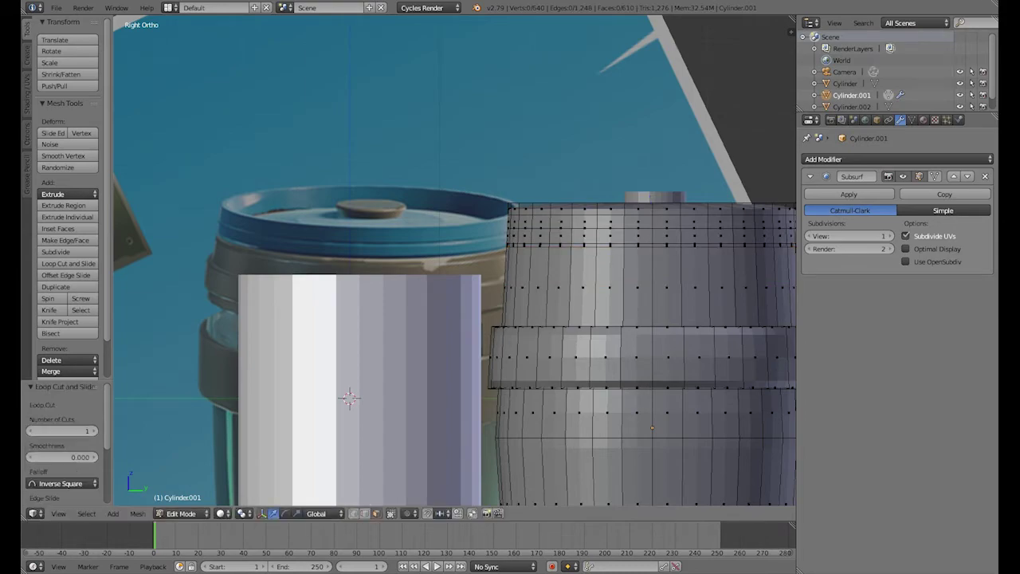
alt+right_click(652, 245)
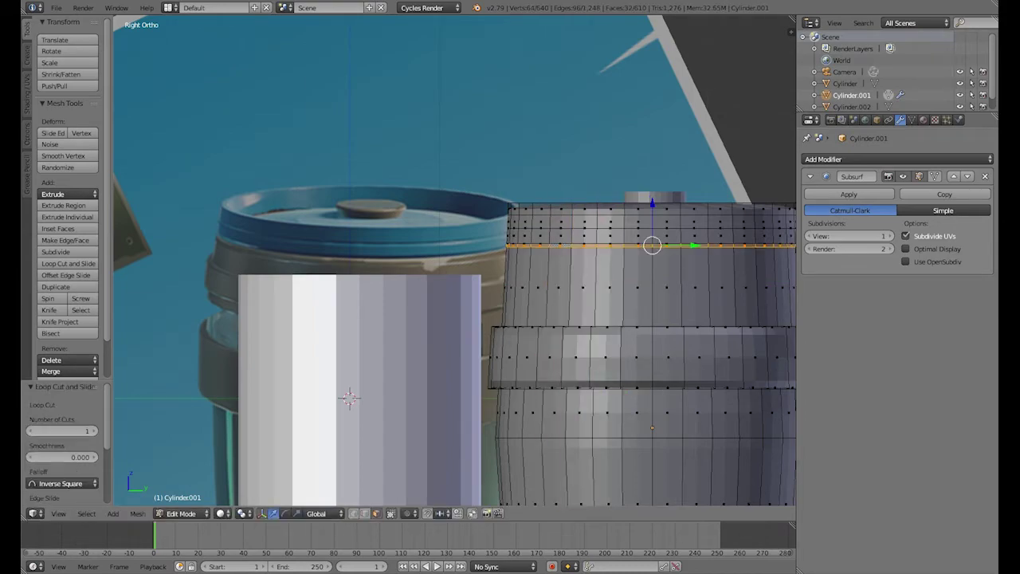
click(629, 251)
key(e)
Test-render the barrel from the camera and return to the side view.
key(F12)
key(Escape)
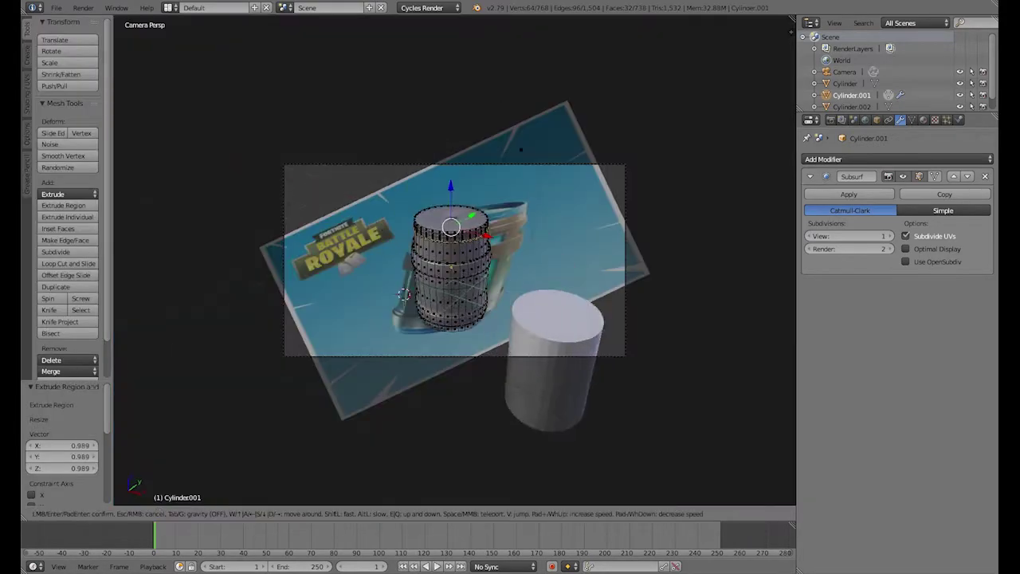
key(F12)
key(Escape)
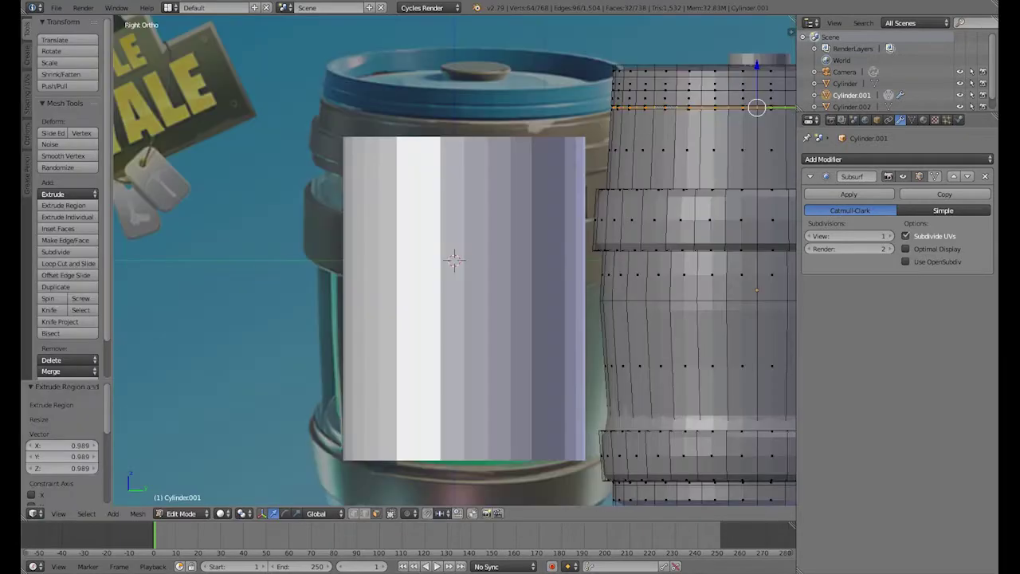
key(KP_3)
Add one more edge loop near the top and select vertical columns of side faces.
key(ctrl+r)
click(577, 199)
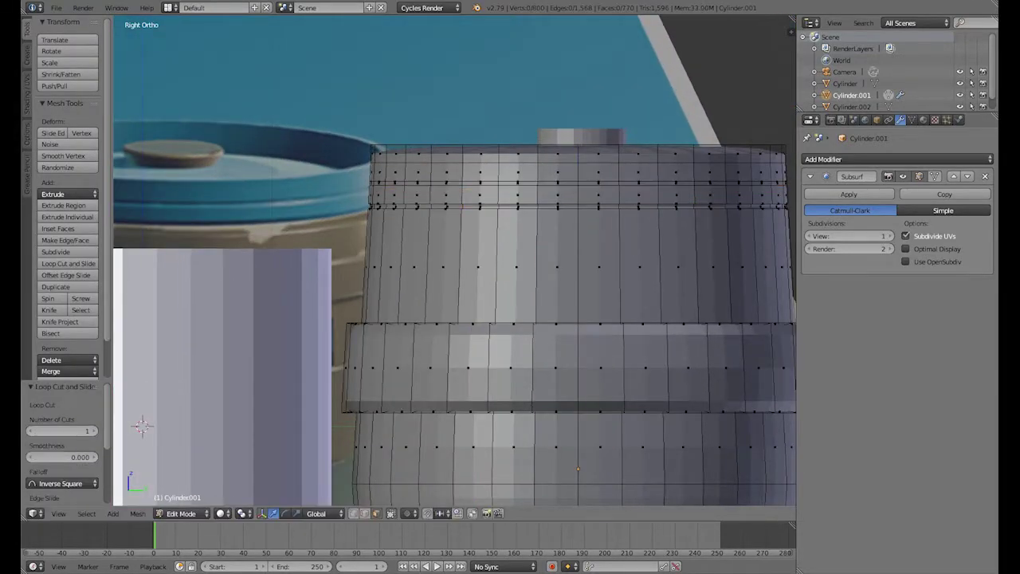
alt+right_click(516, 366)
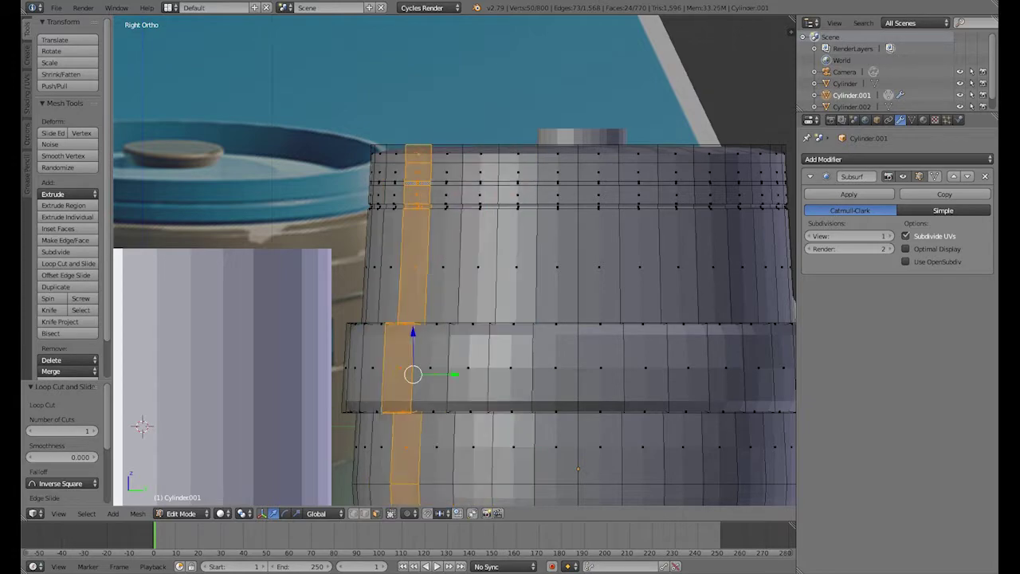
alt+right_click(640, 367)
alt+right_click(444, 366)
Select the thin horizontal loop below the lid, extrude it and scale it slightly.
alt+right_click(388, 165)
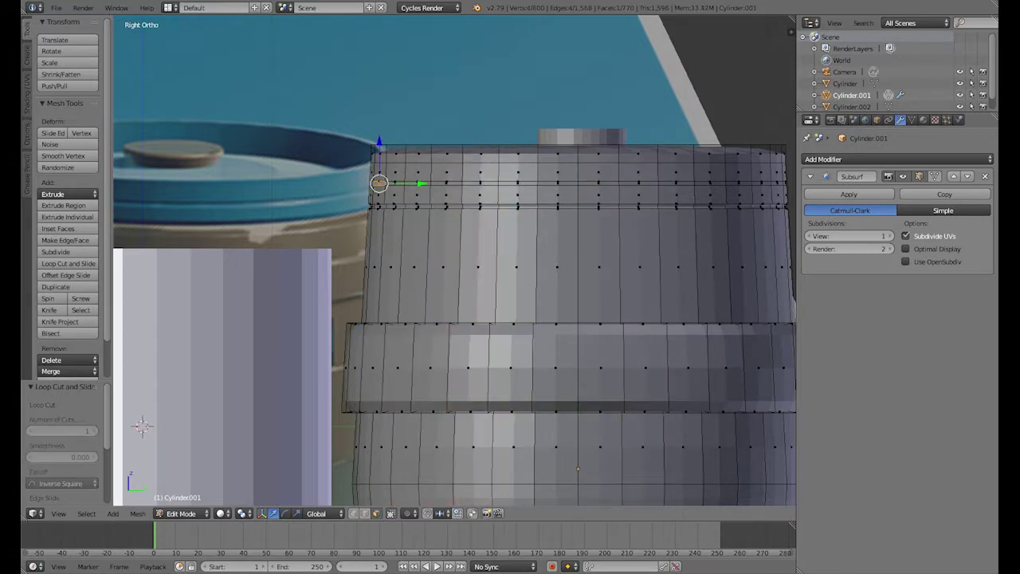
alt+right_click(406, 367)
alt+right_click(409, 177)
alt+right_click(476, 366)
scroll(476, 367, up, 3)
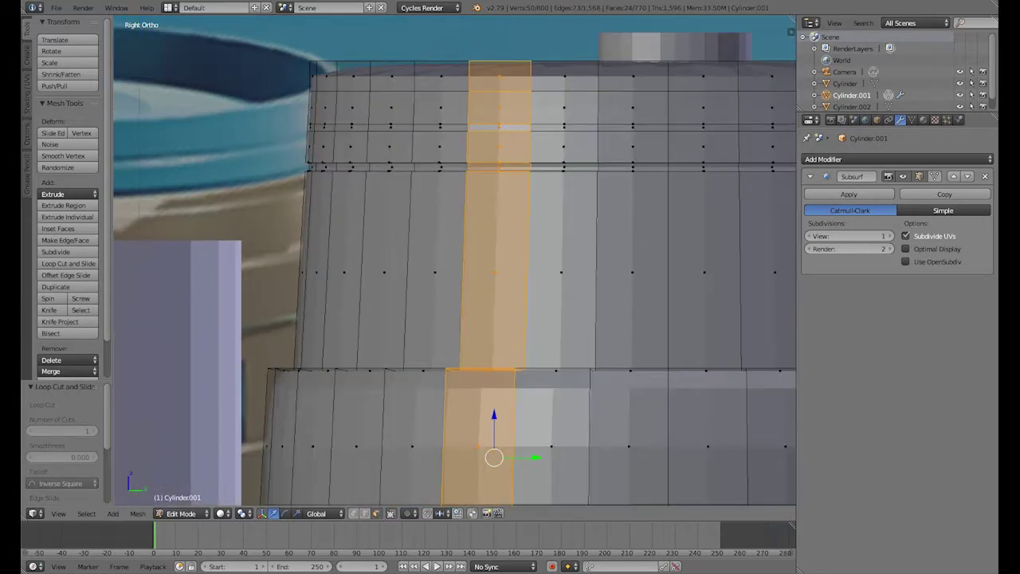
alt+right_click(426, 367)
alt+right_click(555, 367)
scroll(556, 367, down, 2)
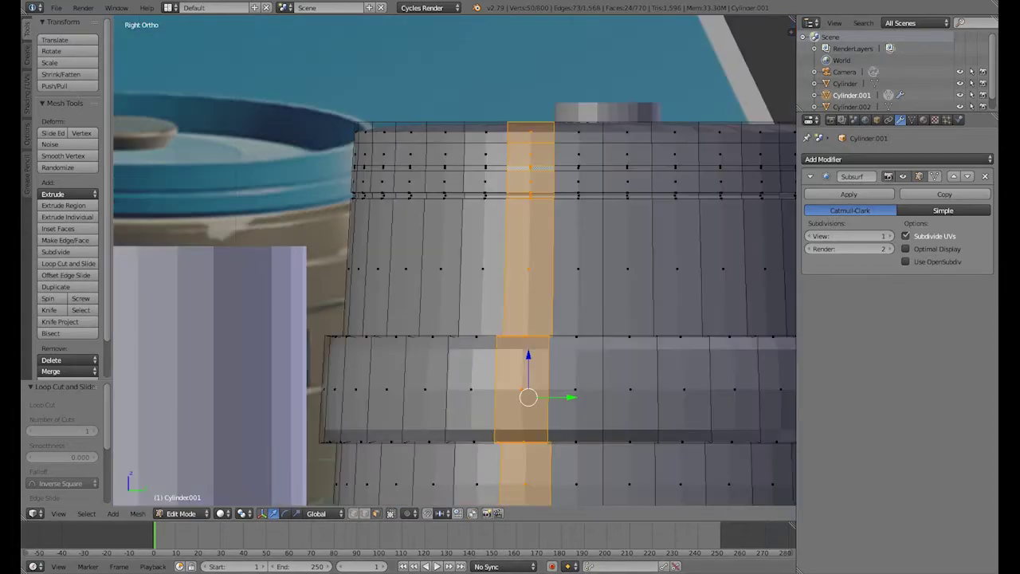
alt+right_click(558, 167)
key(e)
key(s)
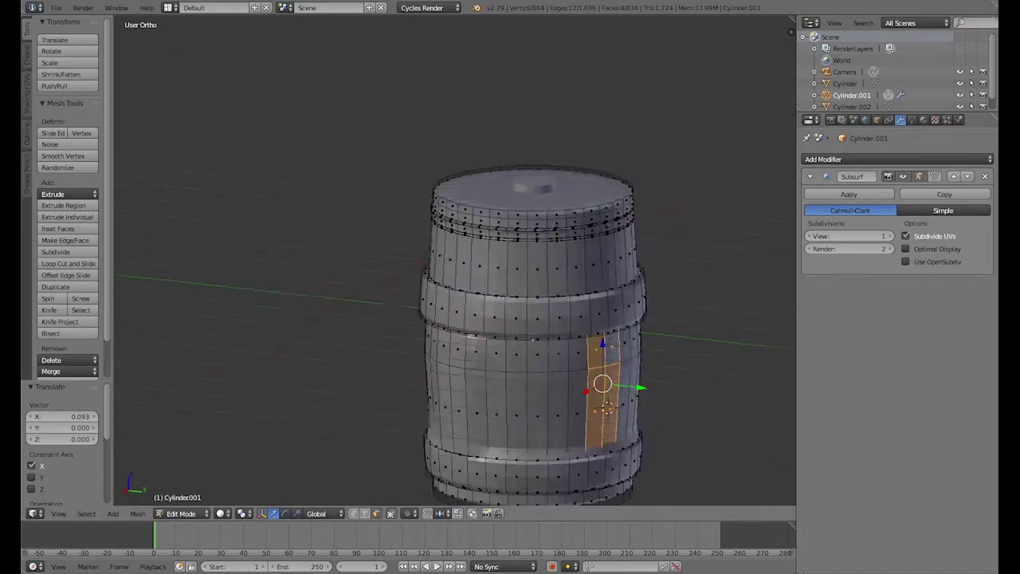
Preview the barrel in rendered shading and extrude the selected side faces.
key(shift+z)
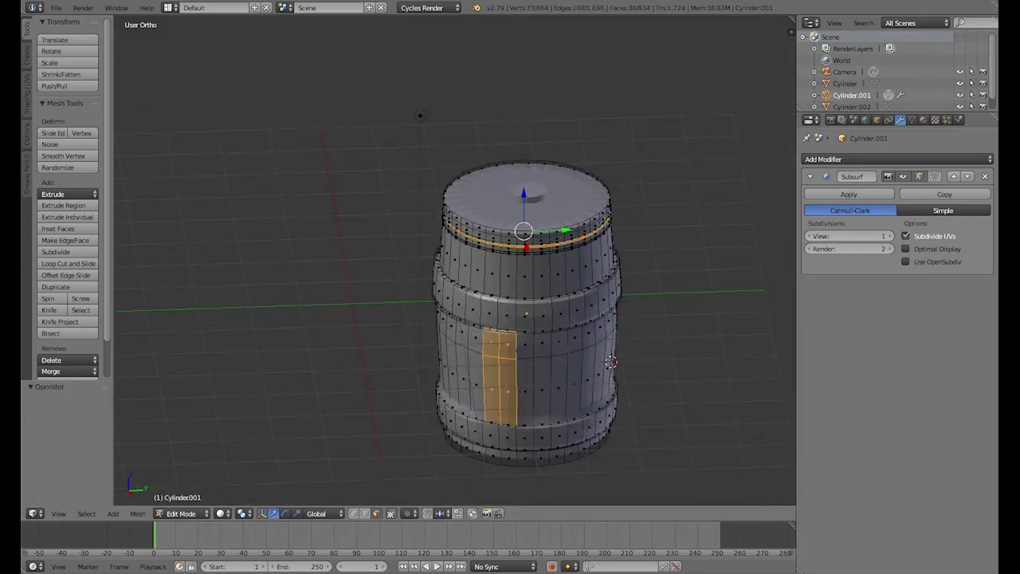
middle_drag(612, 362, 595, 386)
key(e)
mouse_move(346, 104)
middle_down()
mouse_move(242, 52)
mouse_move(274, 57)
middle_up()
key(ctrl+z)
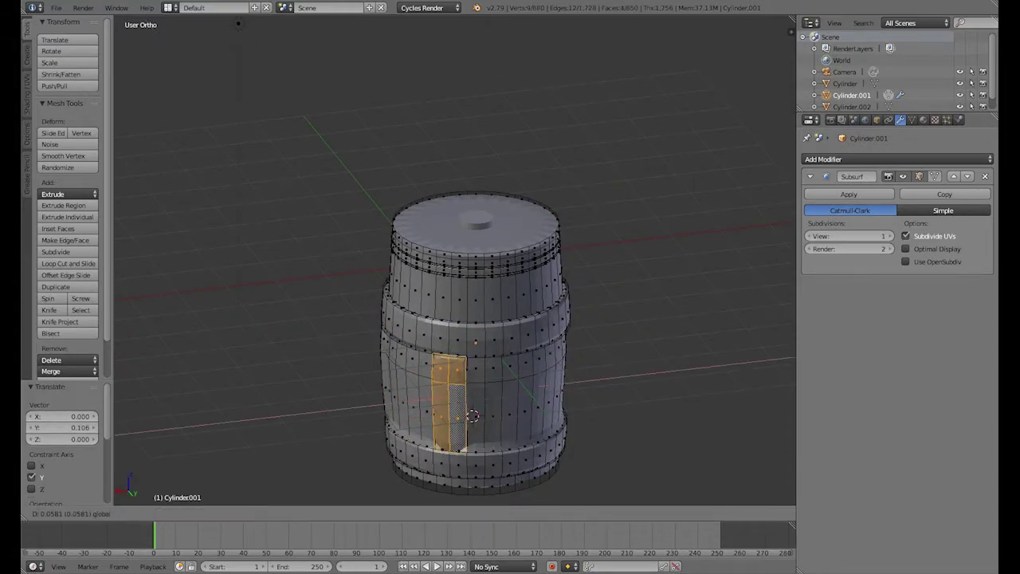
middle_drag(274, 56, 239, 64)
Extrude the window strip inward and shift it along the X axis.
key(e)
key(Return)
middle_drag(478, 239, 431, 231)
key(g)
key(x)
key(Return)
Render the barrel and preview the recessed side strips in rendered shading.
key(F12)
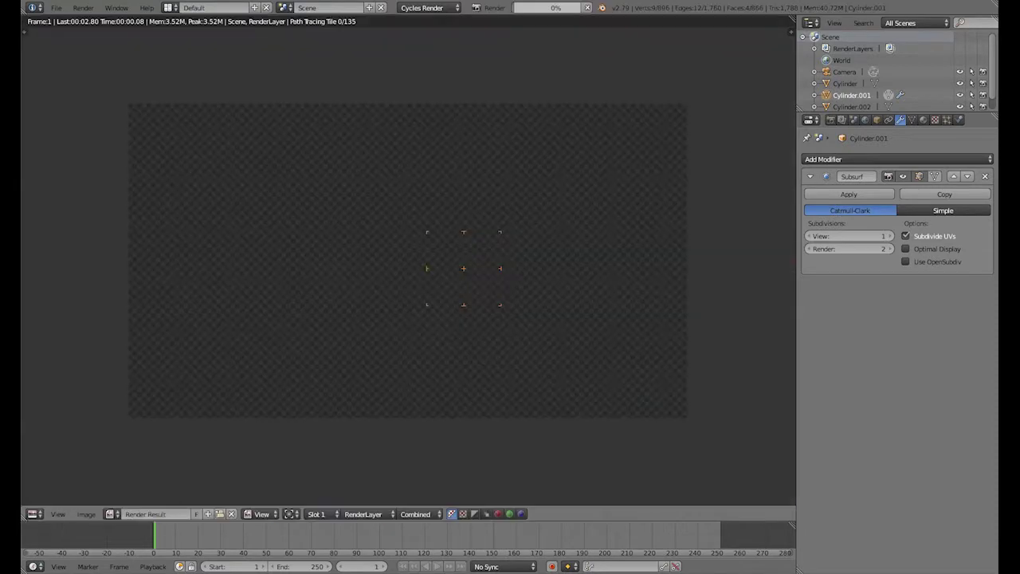
key(Escape)
key(shift+z)
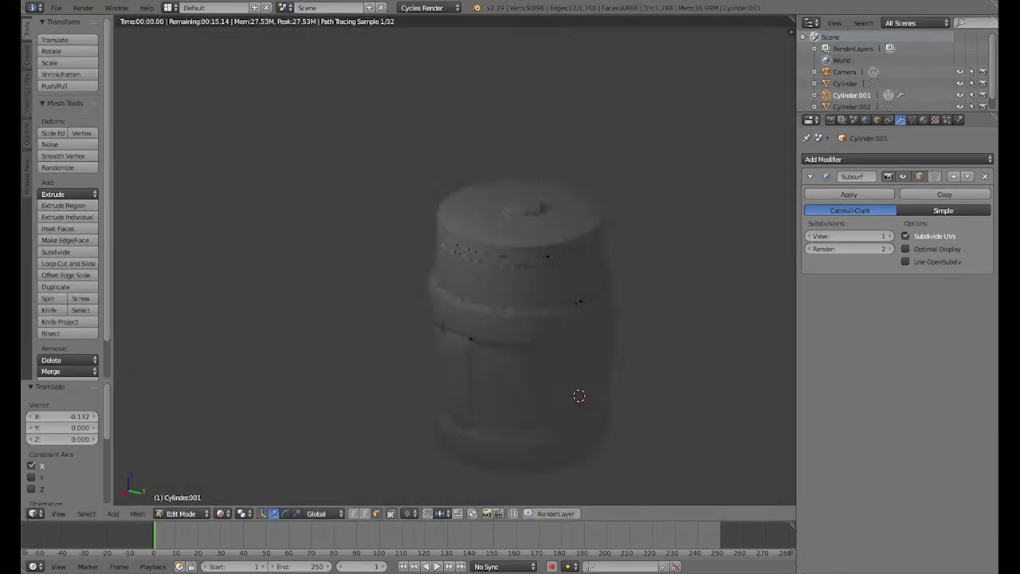
middle_drag(578, 394, 296, 321)
key(shift+z)
Give the barrel a new material, Material.002, with a Glass BSDF surface and render it.
key(Tab)
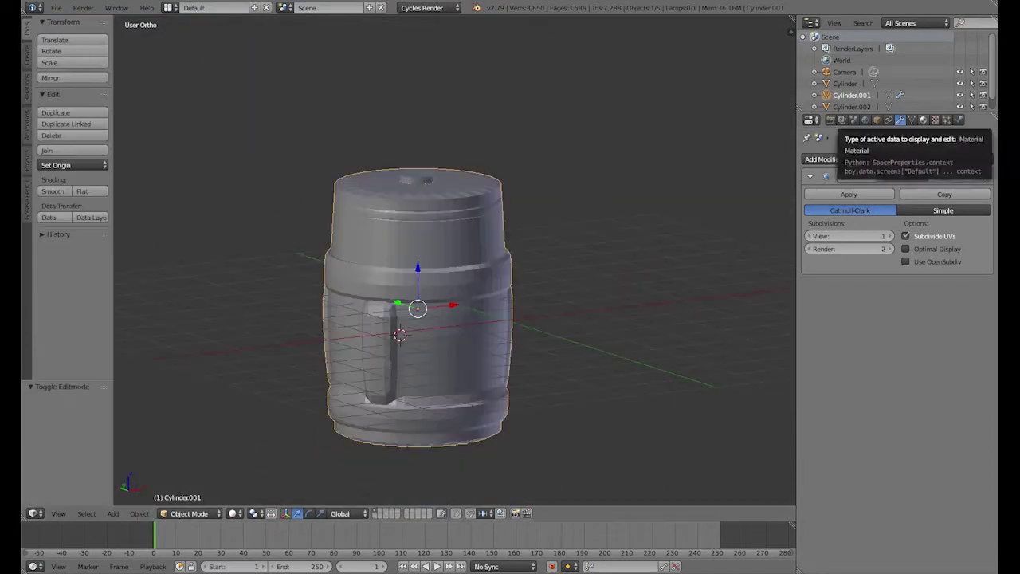
click(924, 120)
click(872, 198)
click(932, 259)
click(877, 359)
key(F12)
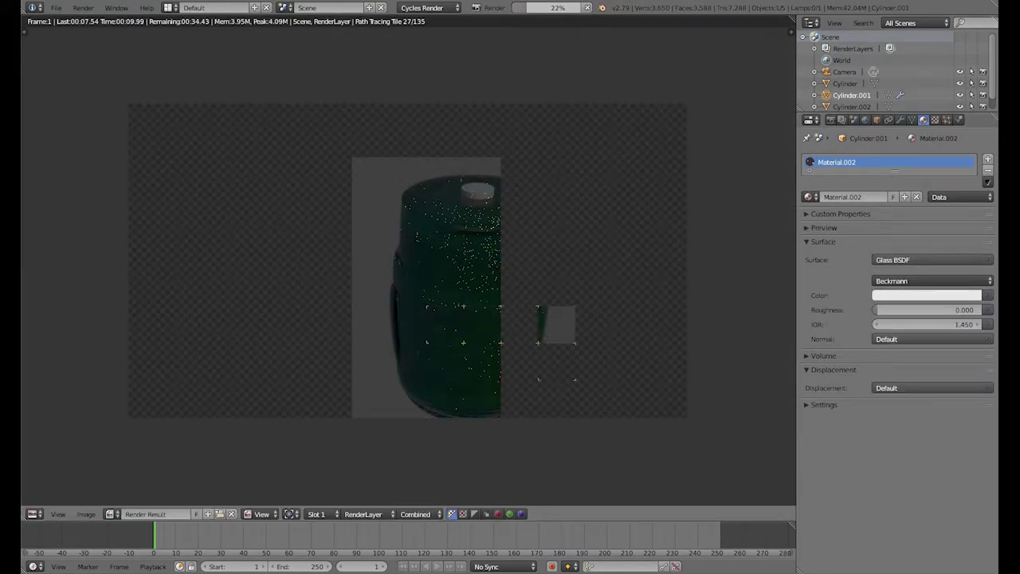
key(Escape)
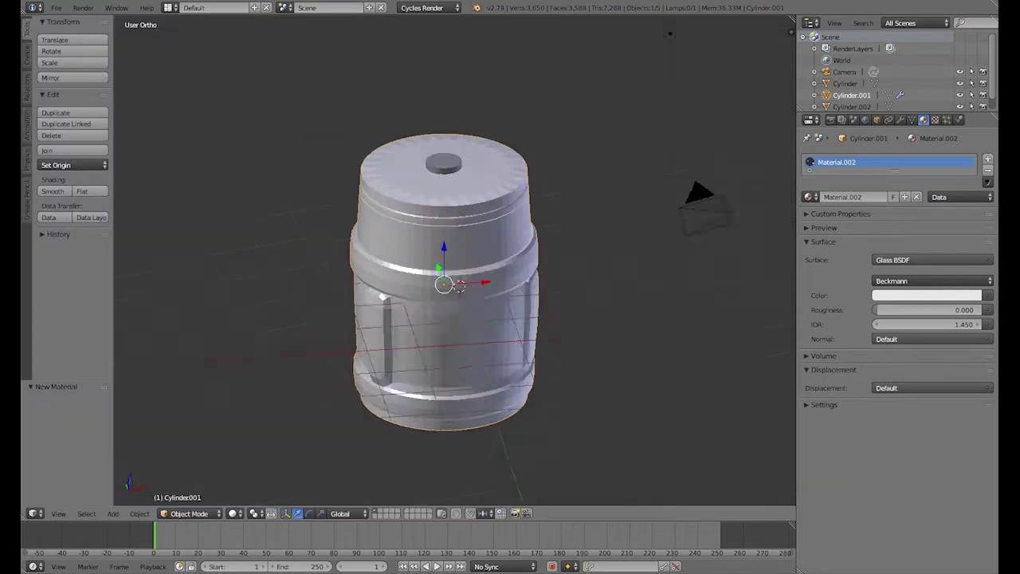
middle_drag(669, 33, 238, 20)
key(Tab)
key(Tab)
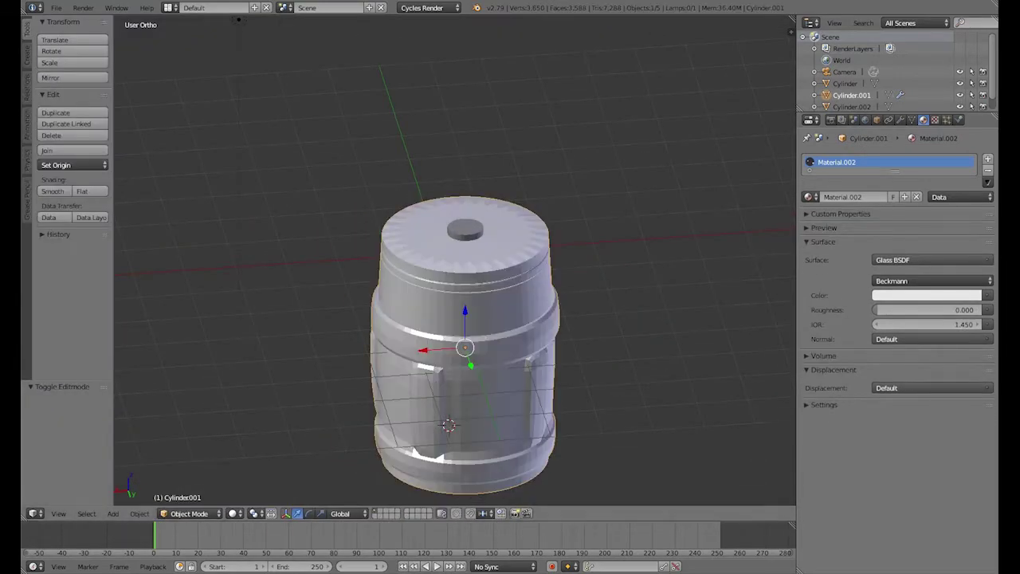
key(Tab)
Add a second material slot with Material.003 set to Glass BSDF and render it.
middle_drag(238, 19, 159, 24)
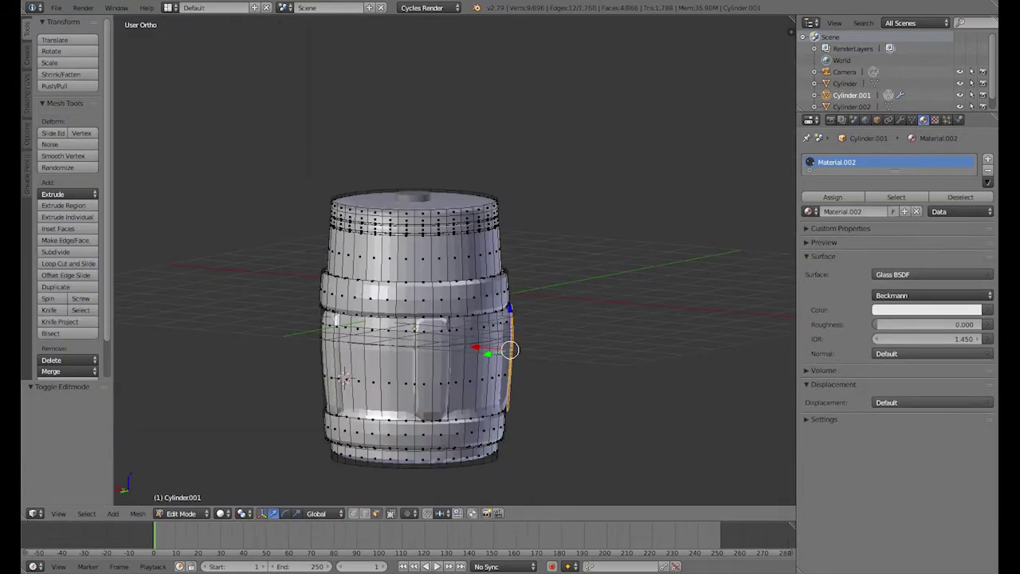
click(987, 159)
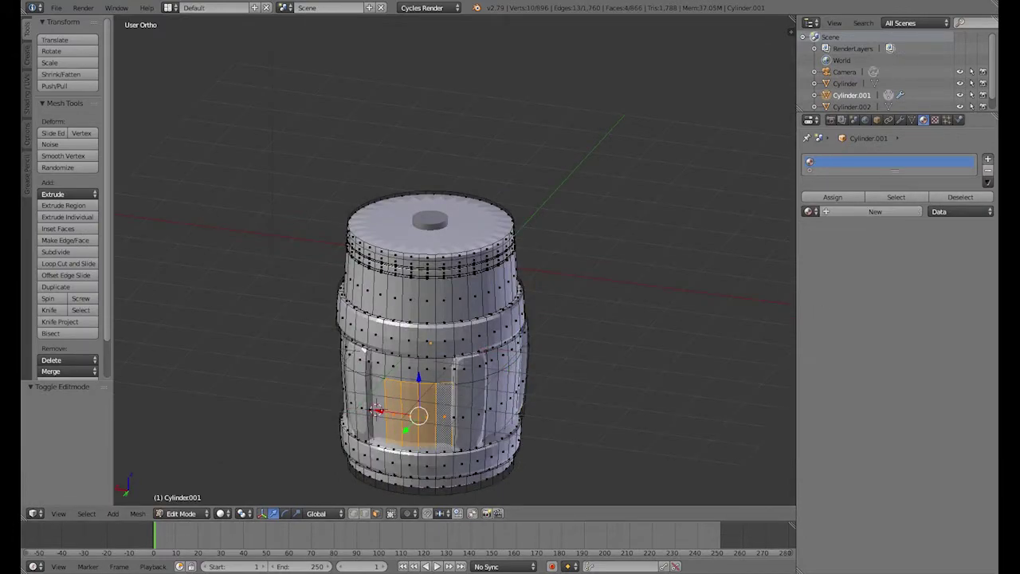
click(889, 238)
click(932, 301)
click(854, 134)
key(F12)
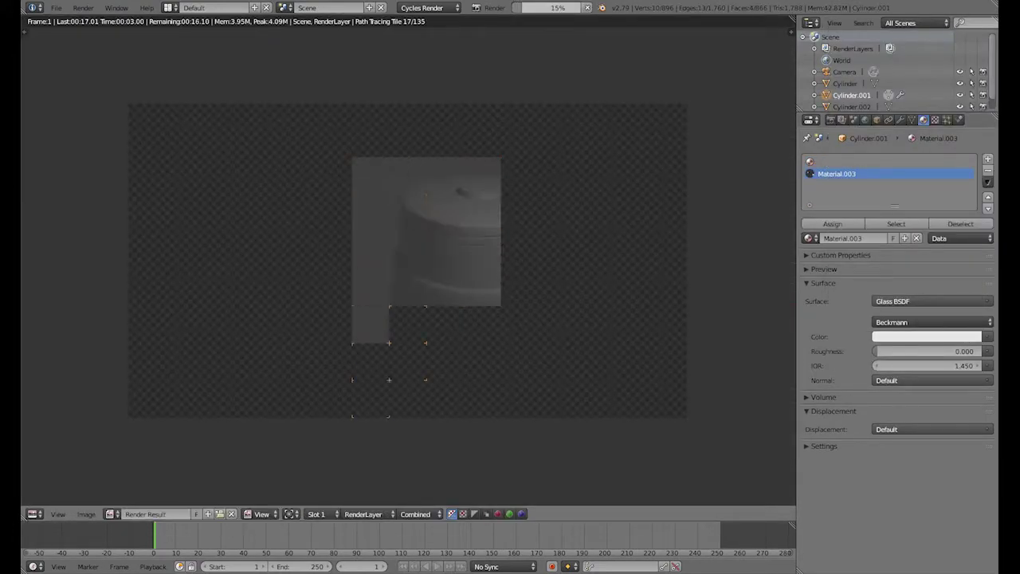
key(Escape)
Rotate the barrel 90° about the Z axis and check it from the camera.
text(r)
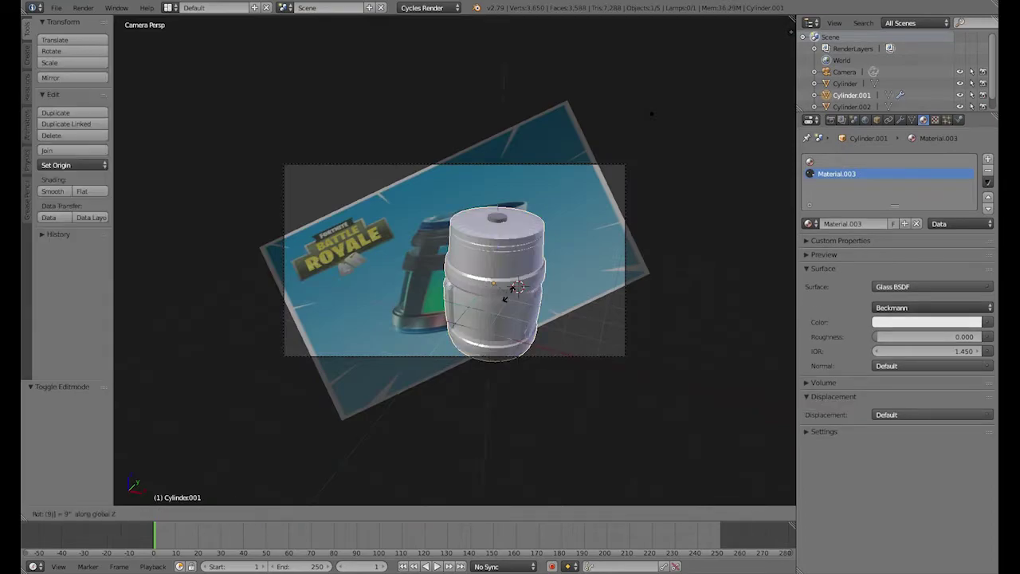
text(0)
key(Return)
key(F12)
key(Escape)
key(KP_0)
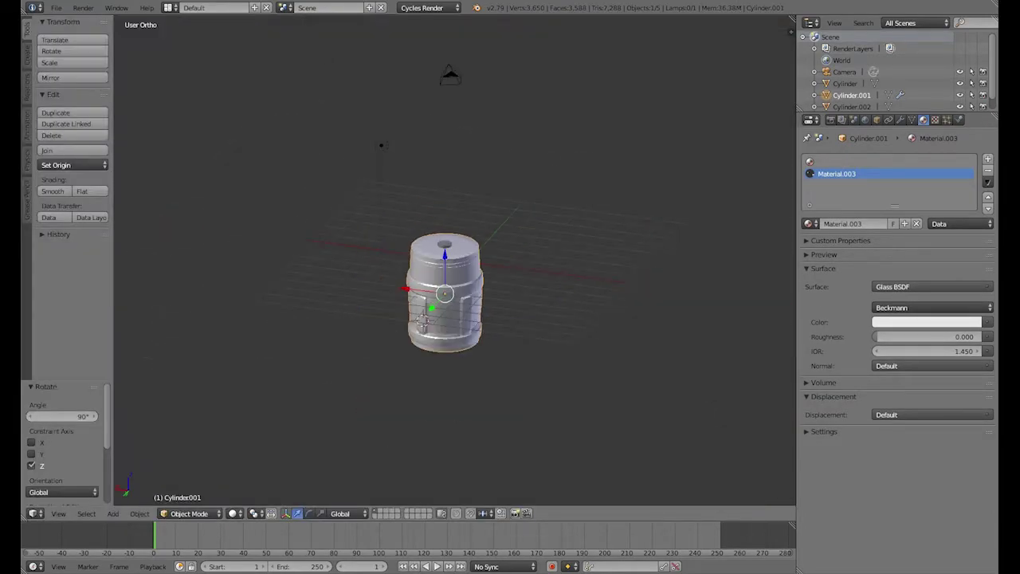
Render the scene, then orbit and zoom around the rendered barrel to inspect its lid and windows.
key(F12)
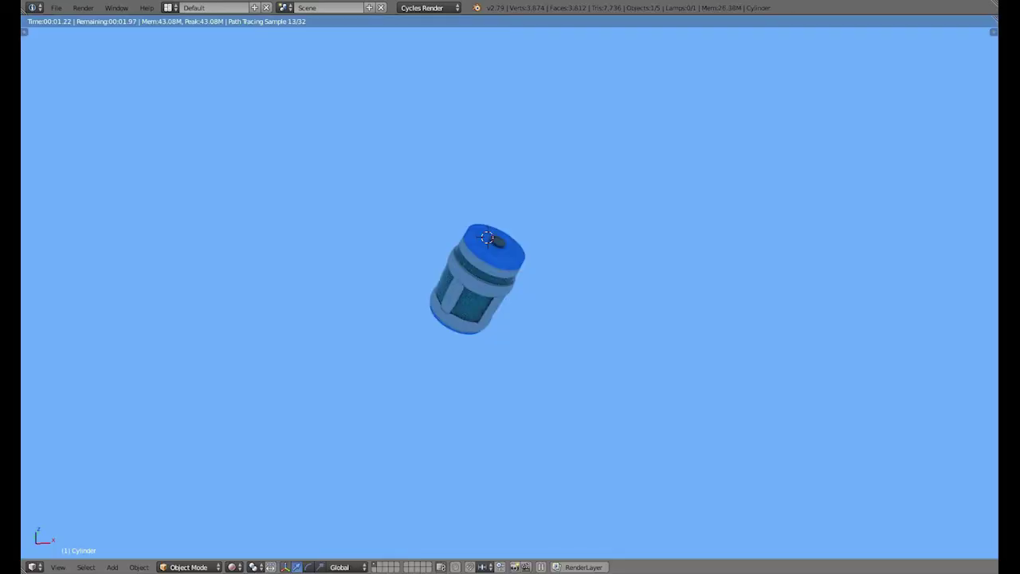
scroll(451, 271, up, 3)
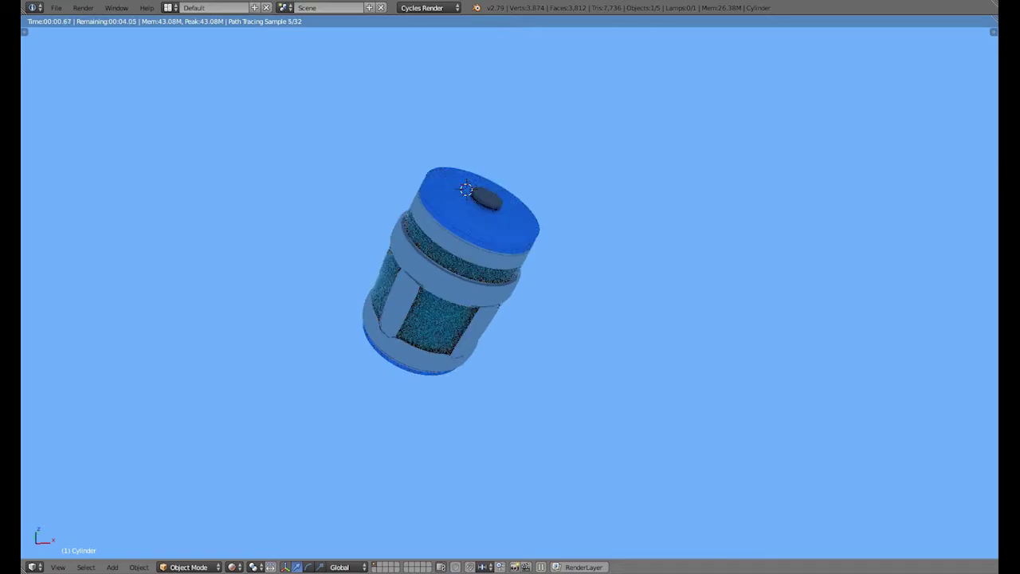
scroll(433, 265, up, 2)
middle_drag(446, 271, 526, 319)
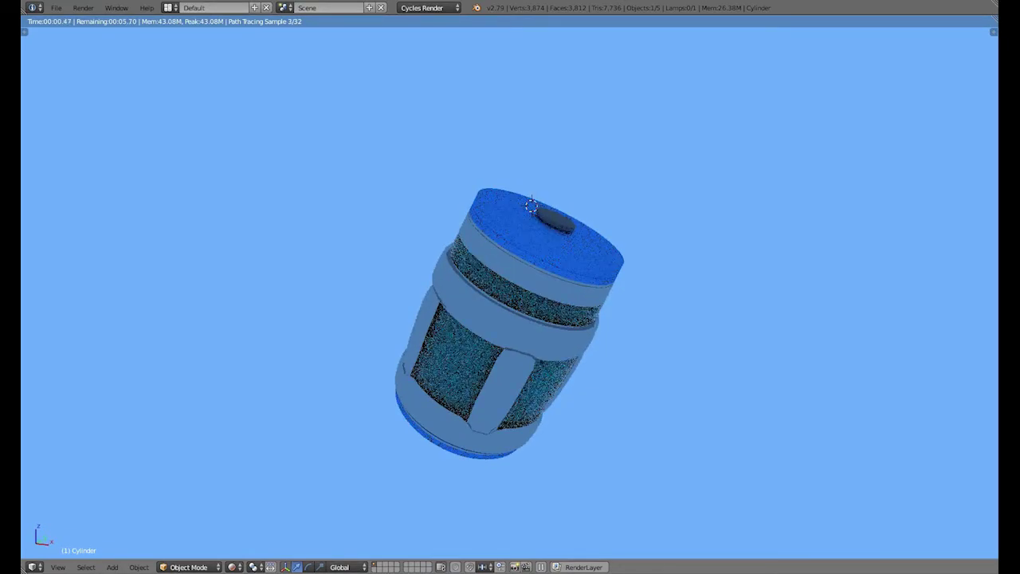
scroll(510, 319, up, 2)
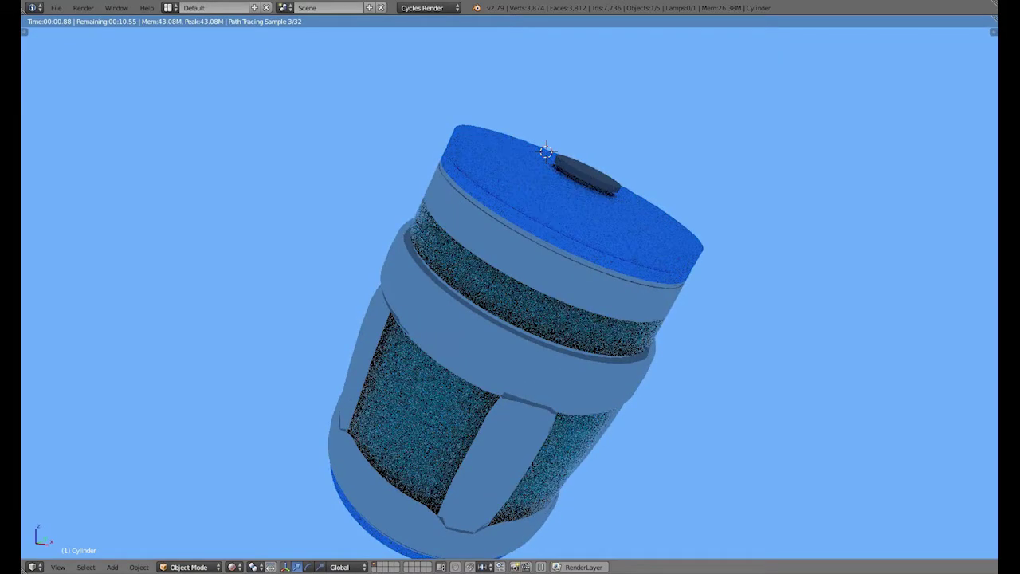
middle_drag(546, 152, 286, 167)
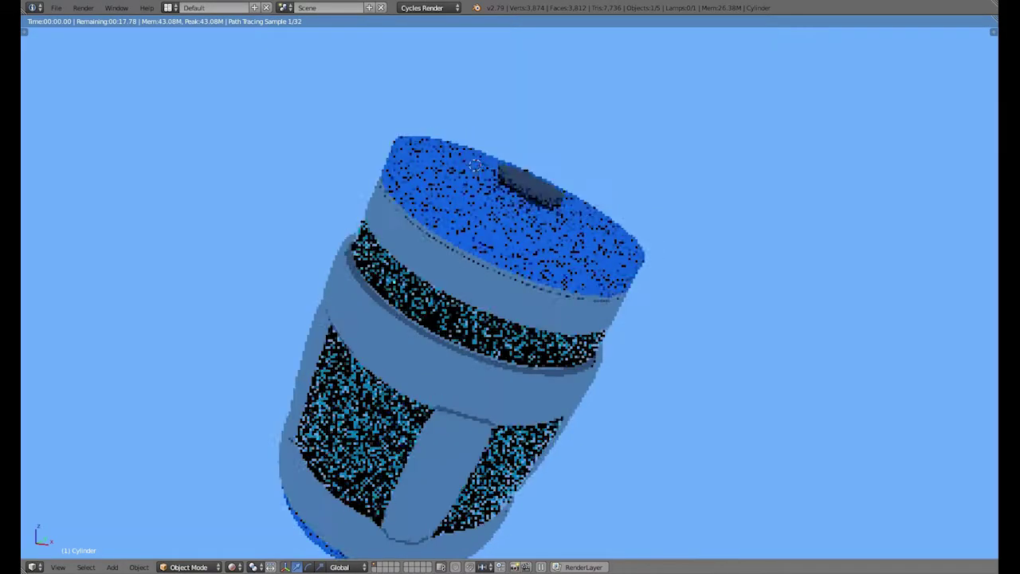
scroll(285, 167, down, 3)
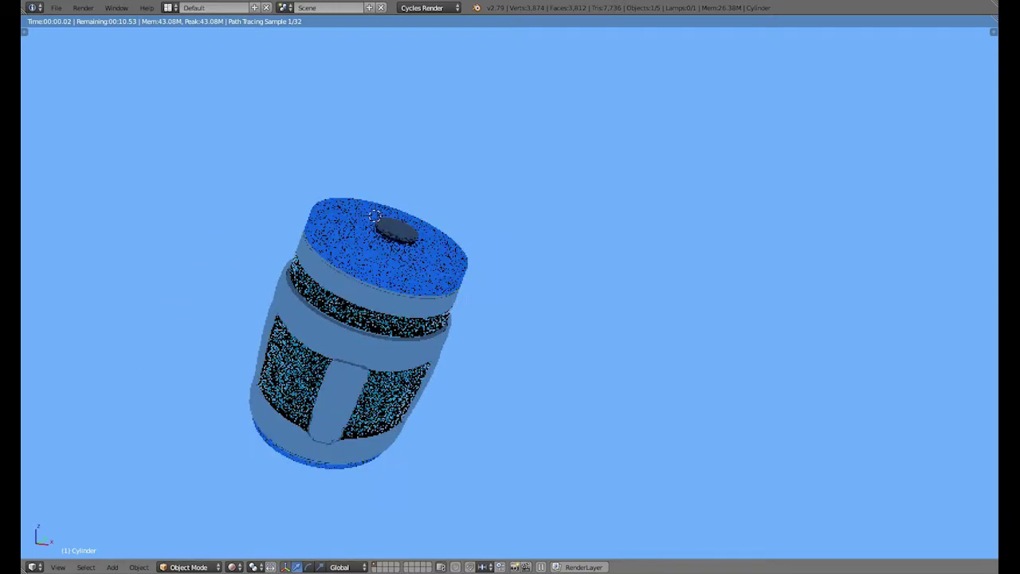
middle_drag(286, 167, 597, 243)
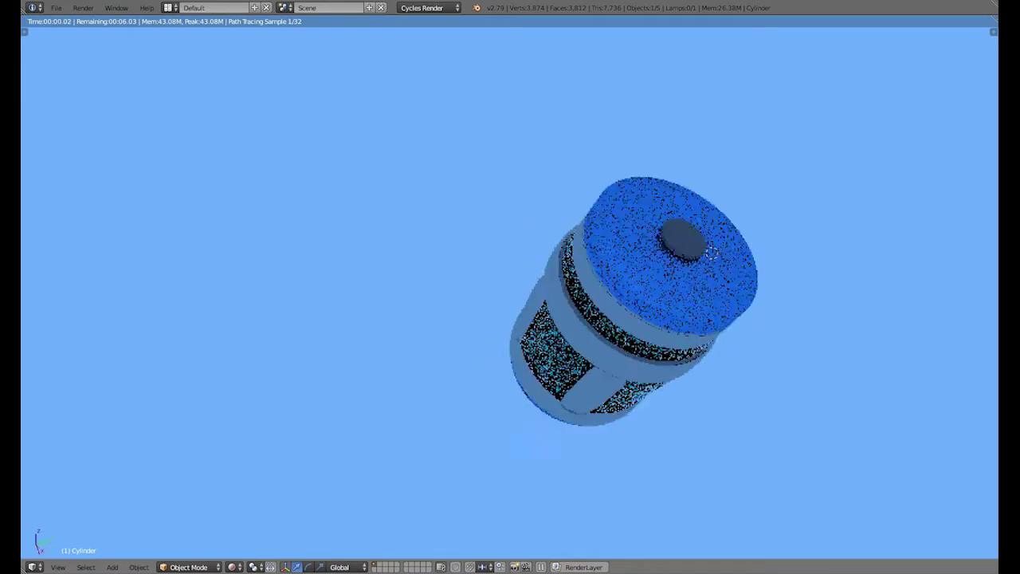
mouse_move(597, 243)
middle_down()
mouse_move(630, 271)
mouse_move(606, 335)
middle_up()
scroll(630, 319, up, 3)
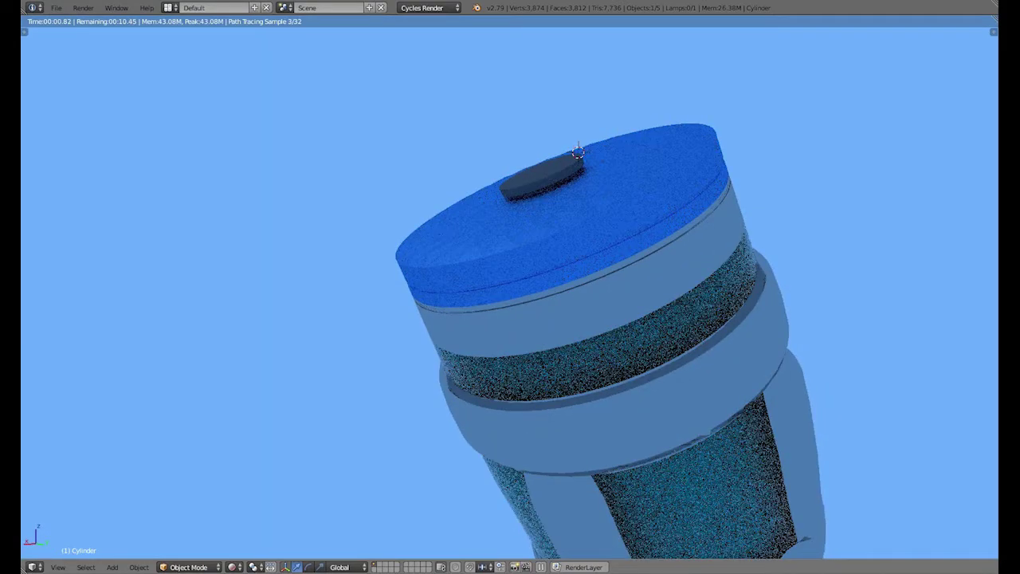
scroll(558, 335, down, 3)
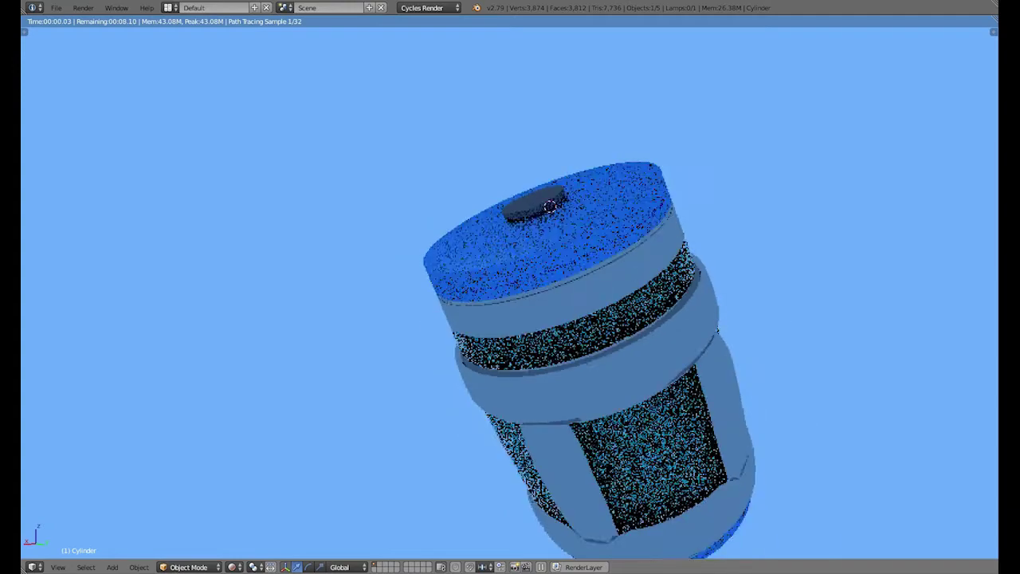
scroll(558, 335, down, 2)
scroll(541, 223, down, 2)
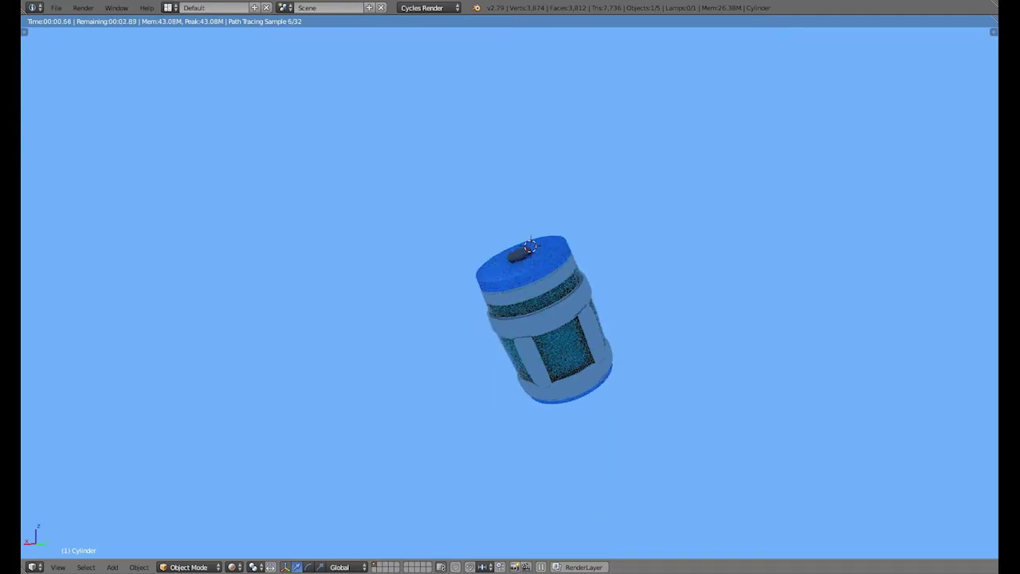
scroll(545, 319, down, 5)
scroll(542, 303, up, 3)
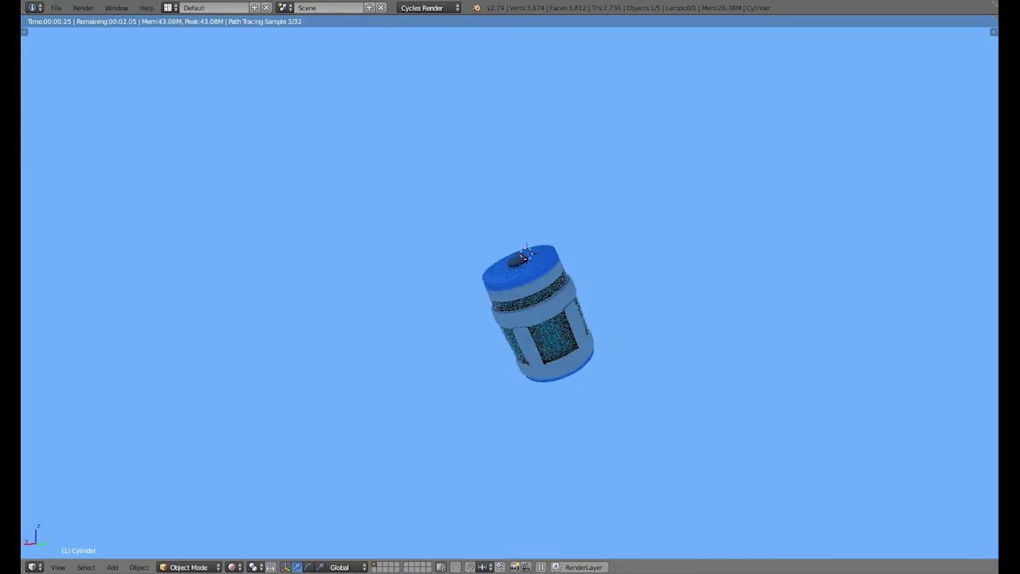
middle_drag(542, 303, 566, 287)
Render the final Cycles image of the blue-lidded barrel with glass windows.
key(F12)
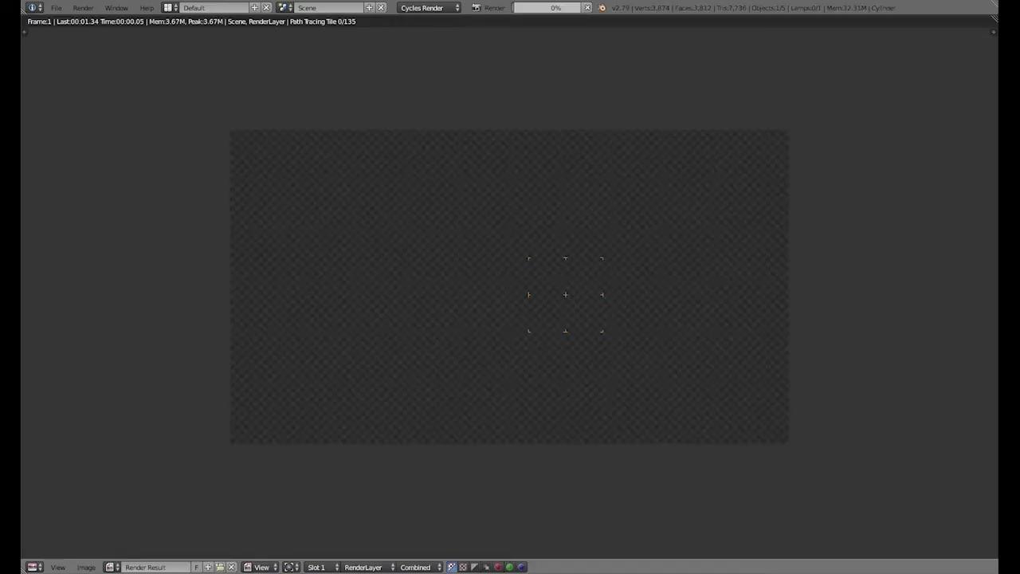